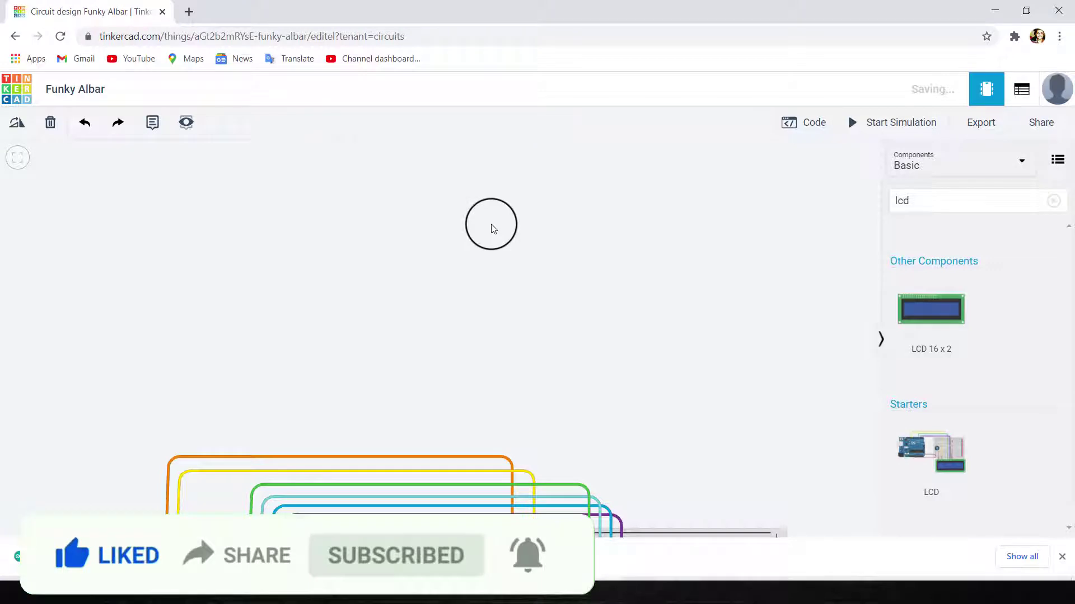
Examine the LCD starter circuit, including the wiring between the Arduino Uno, breadboard, potentiometer and LCD.
scroll(405, 361, down, 4)
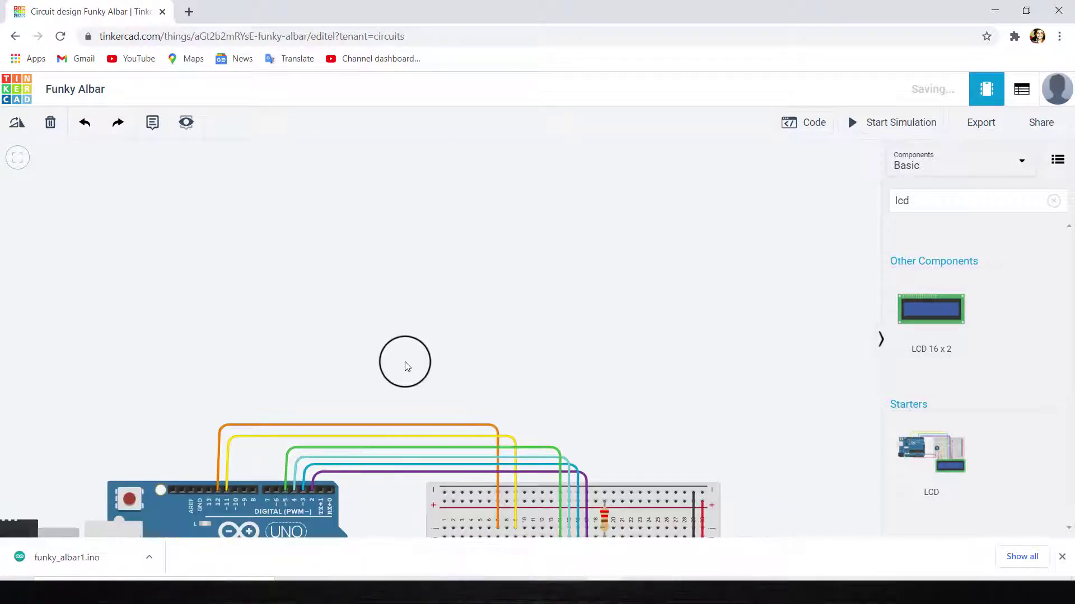
scroll(398, 358, down, 2)
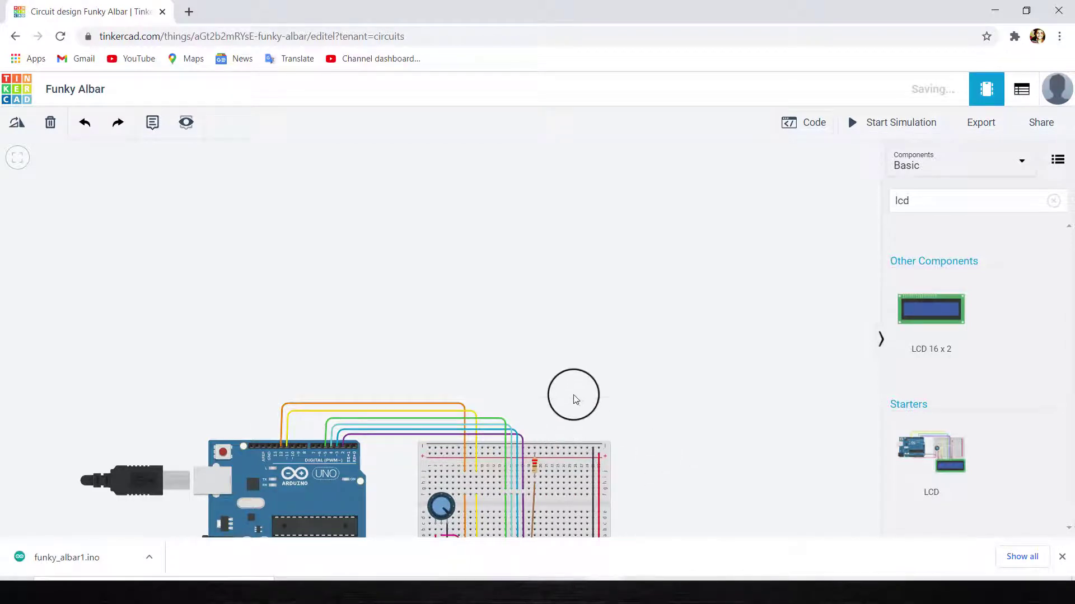
drag(560, 436, 557, 389)
scroll(557, 390, down, 1)
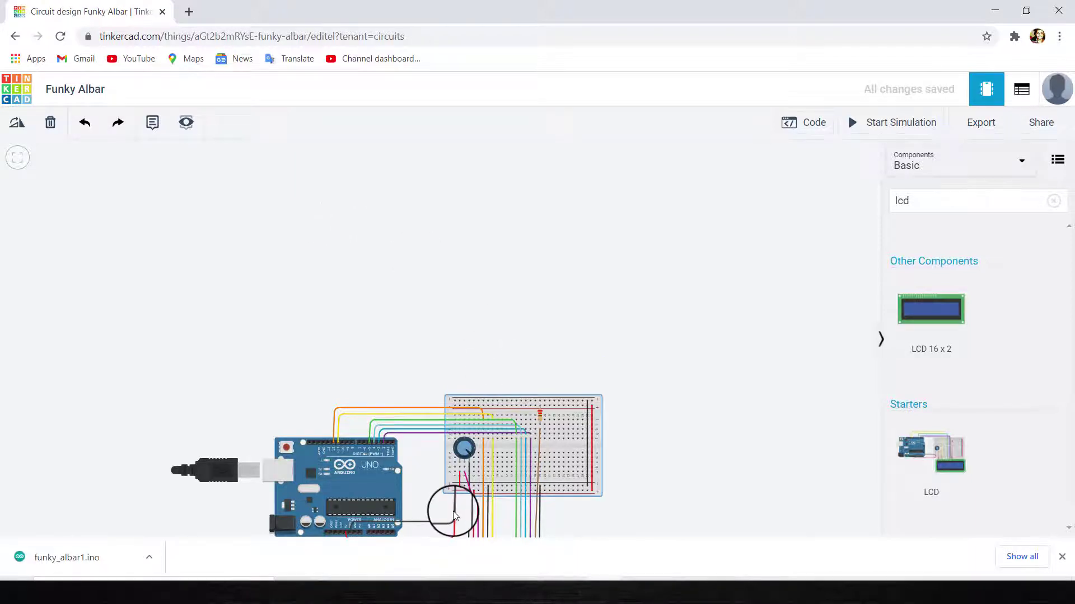
click(921, 202)
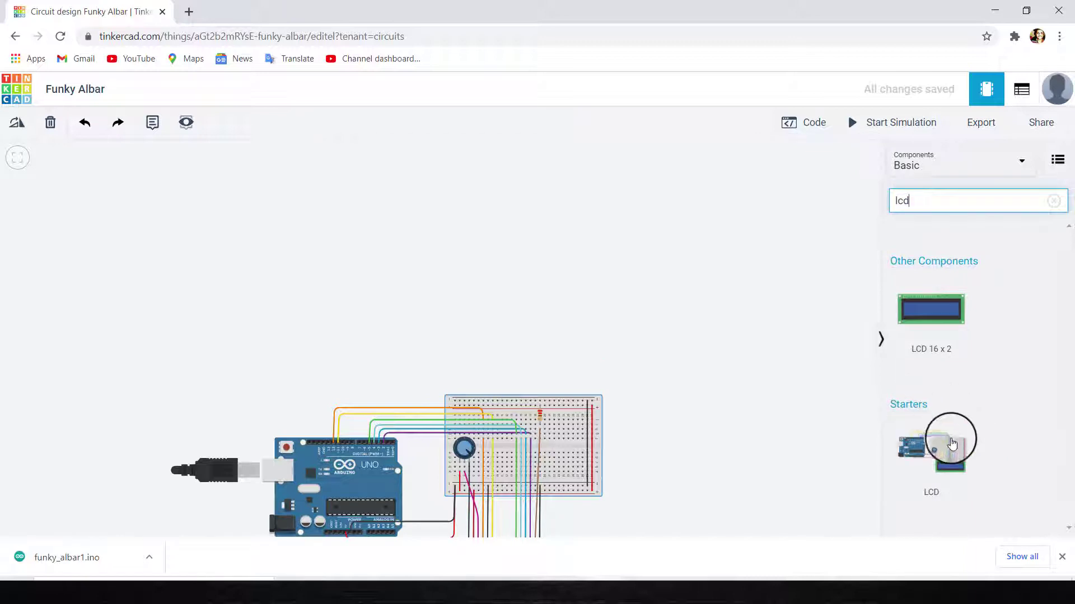
click(565, 435)
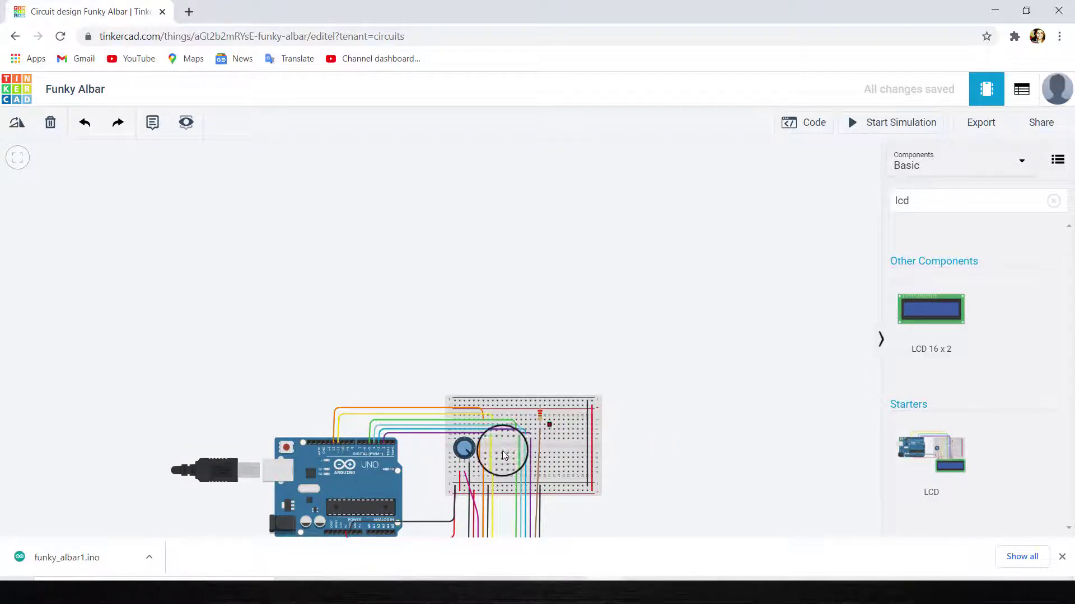
scroll(525, 512, down, 3)
scroll(474, 504, down, 2)
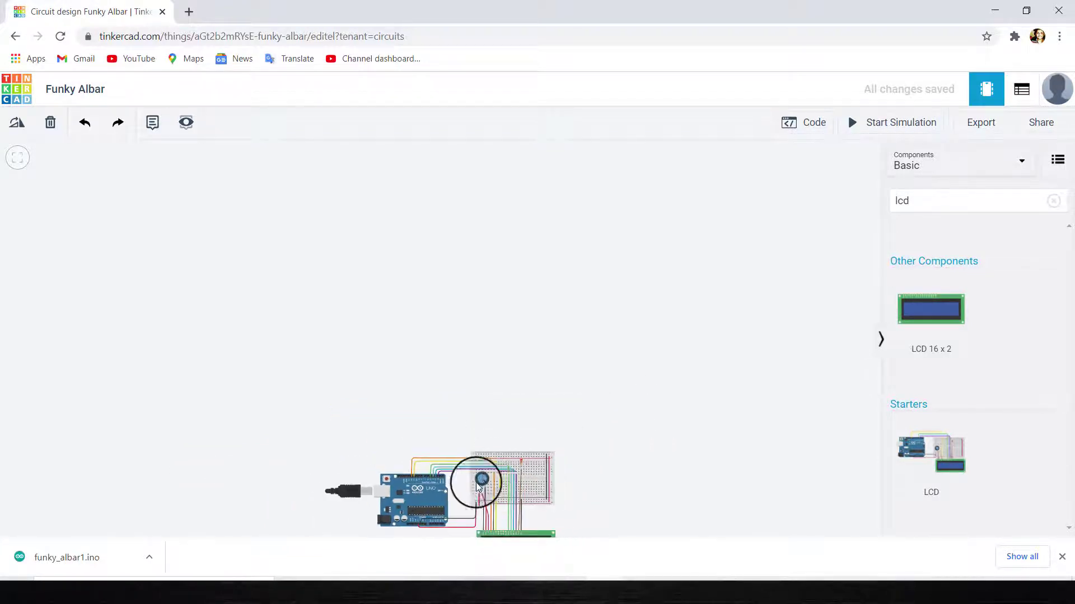
scroll(504, 499, down, 2)
scroll(516, 502, down, 2)
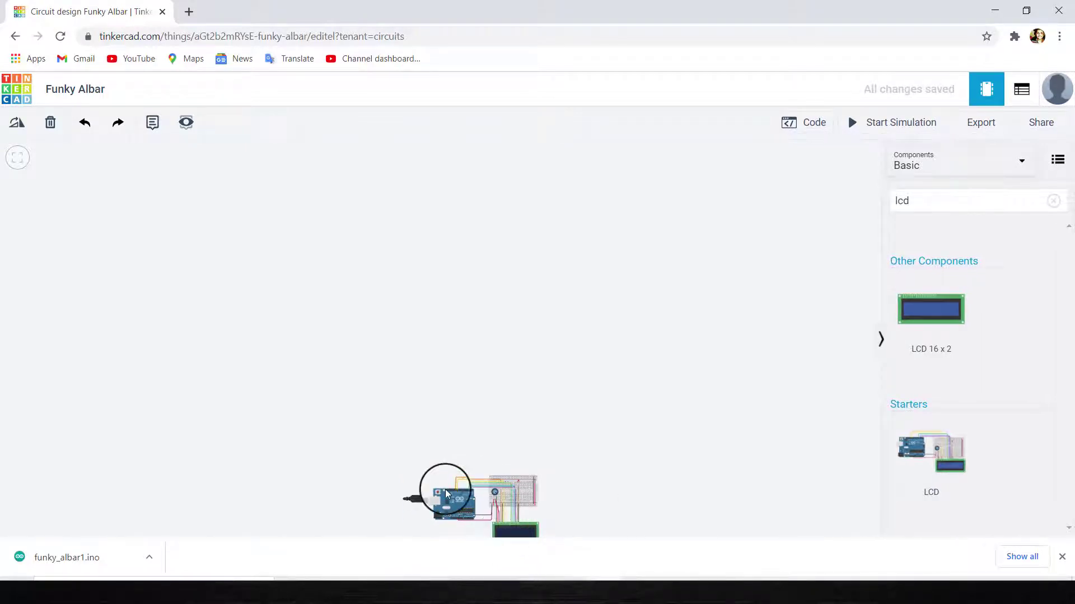
drag(440, 496, 415, 438)
scroll(496, 532, up, 5)
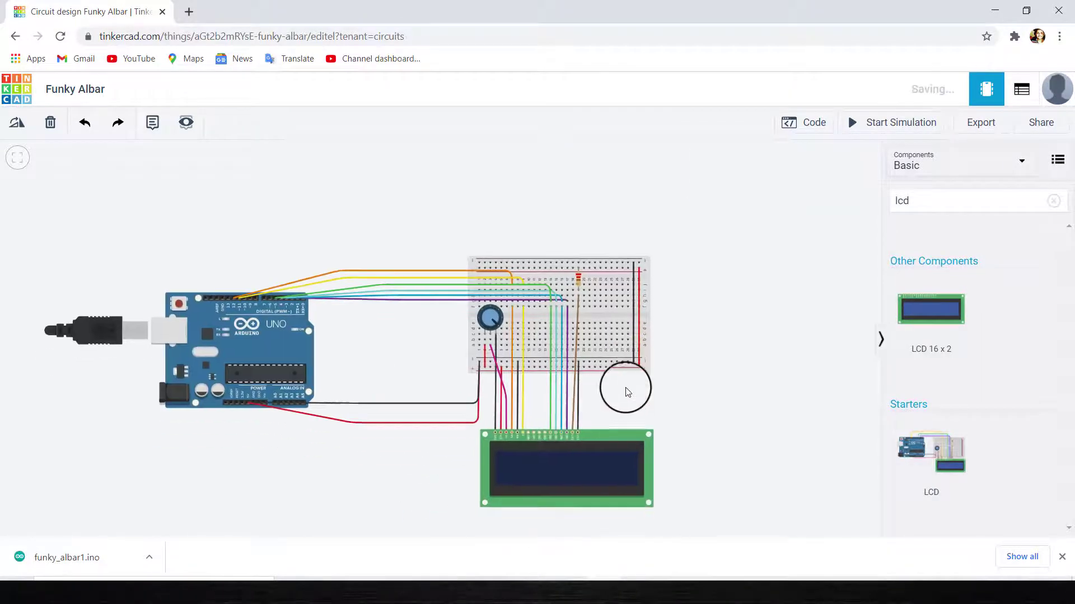
drag(557, 434, 627, 439)
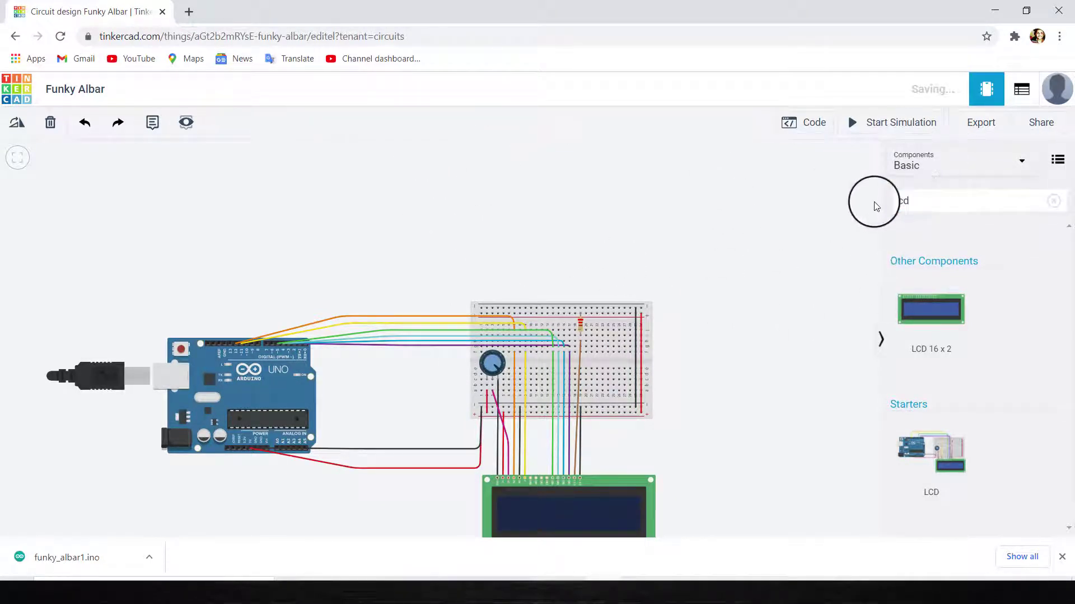
Search the component library for photoresistor and place one in the empty area above the Arduino Uno.
drag(876, 206, 894, 206)
text(p)
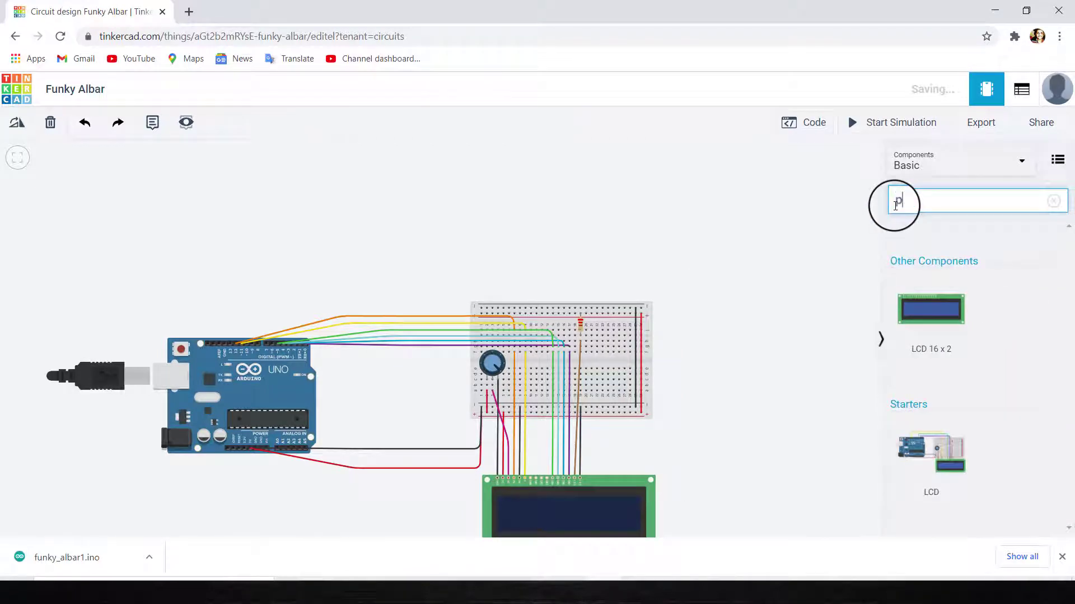
text(hot)
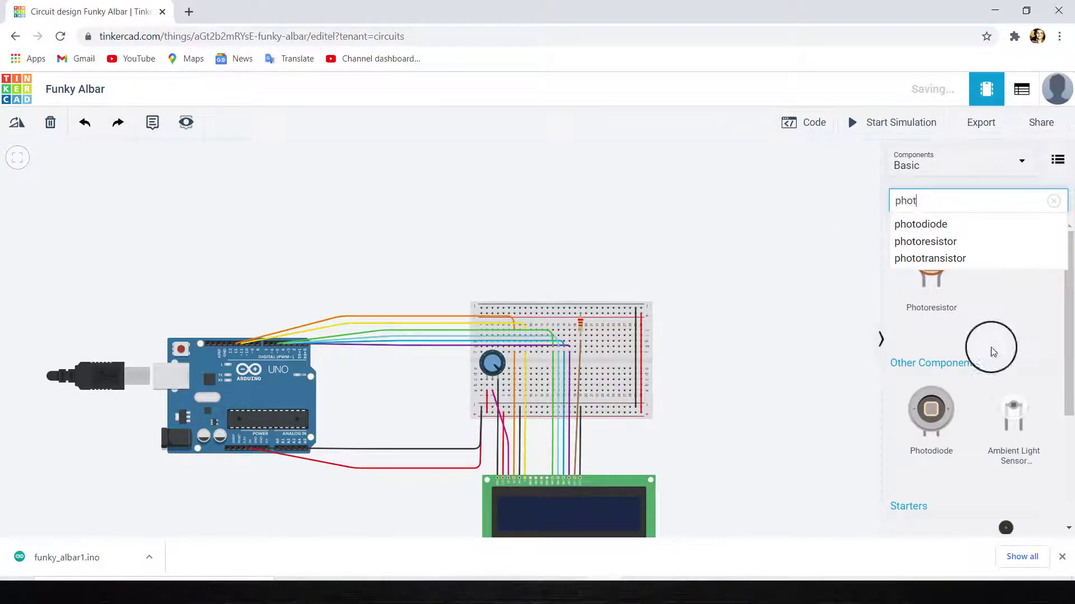
click(934, 241)
drag(944, 280, 265, 287)
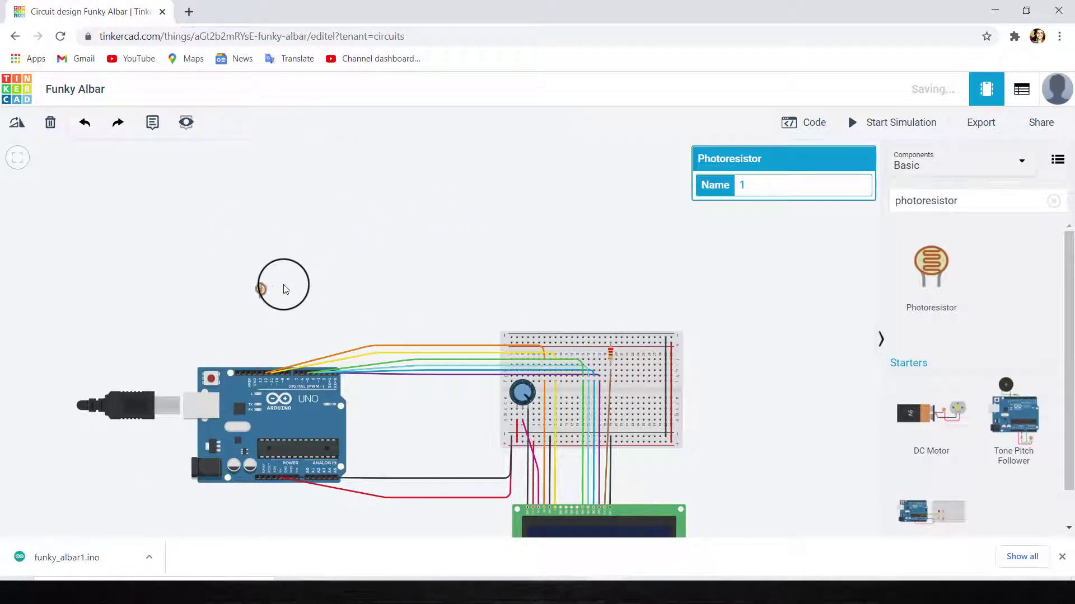
click(284, 286)
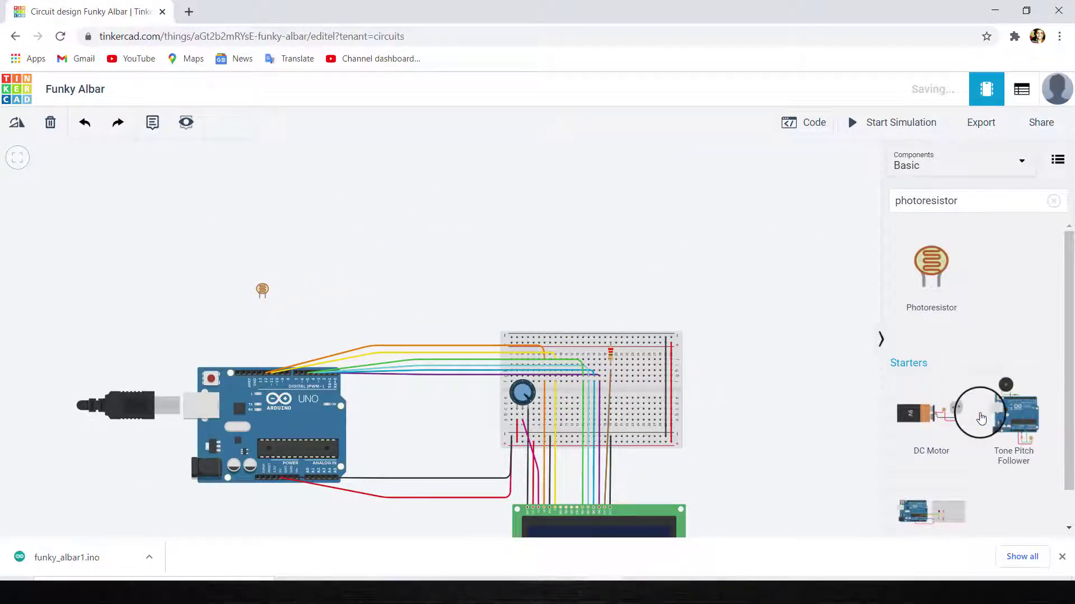
scroll(940, 470, down, 1)
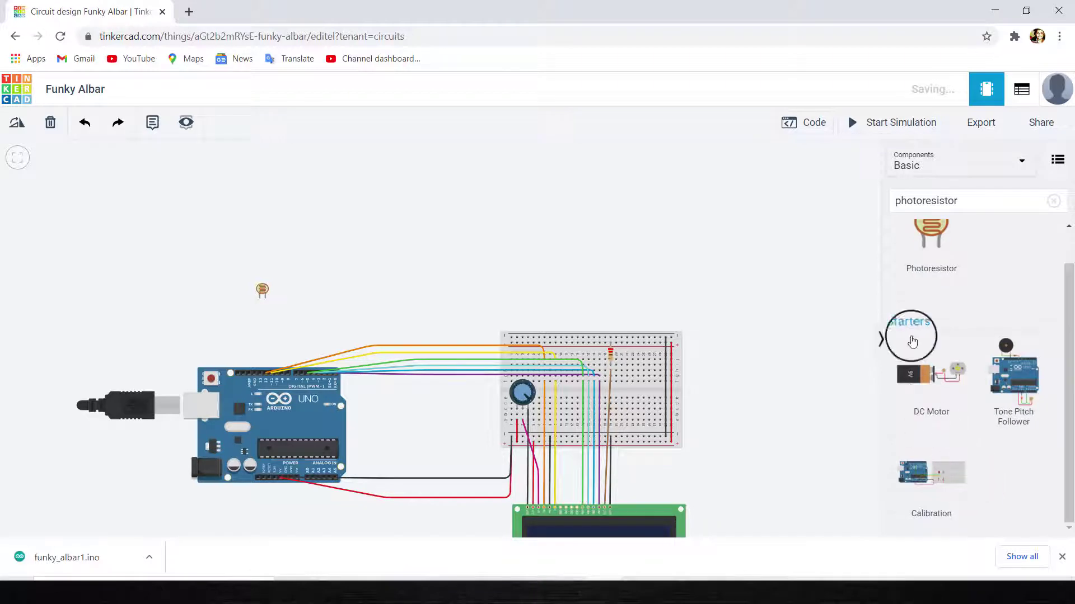
scroll(930, 221, up, 1)
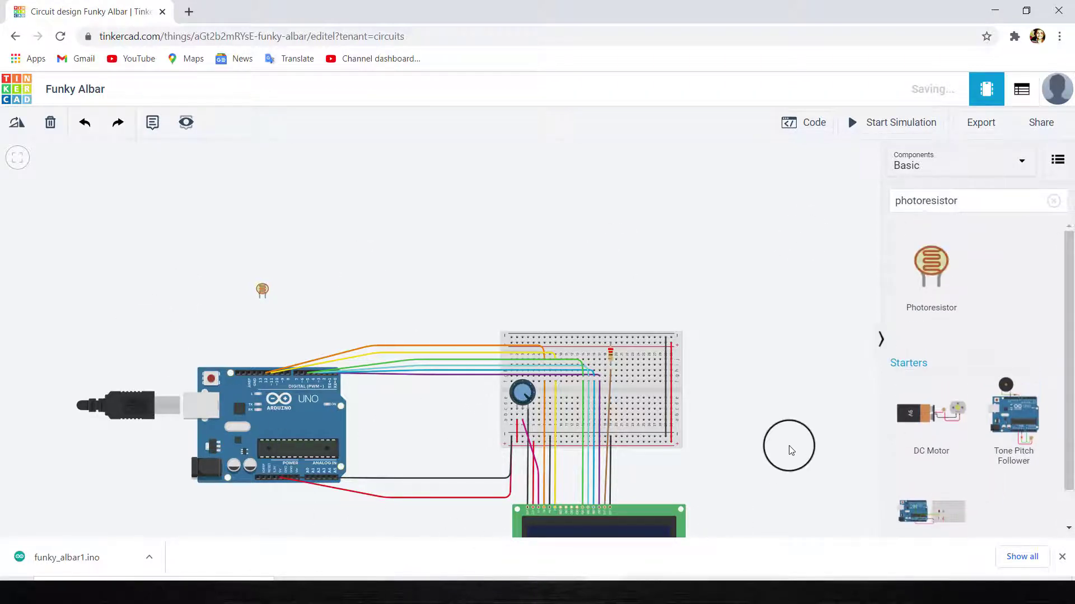
scroll(698, 391, down, 1)
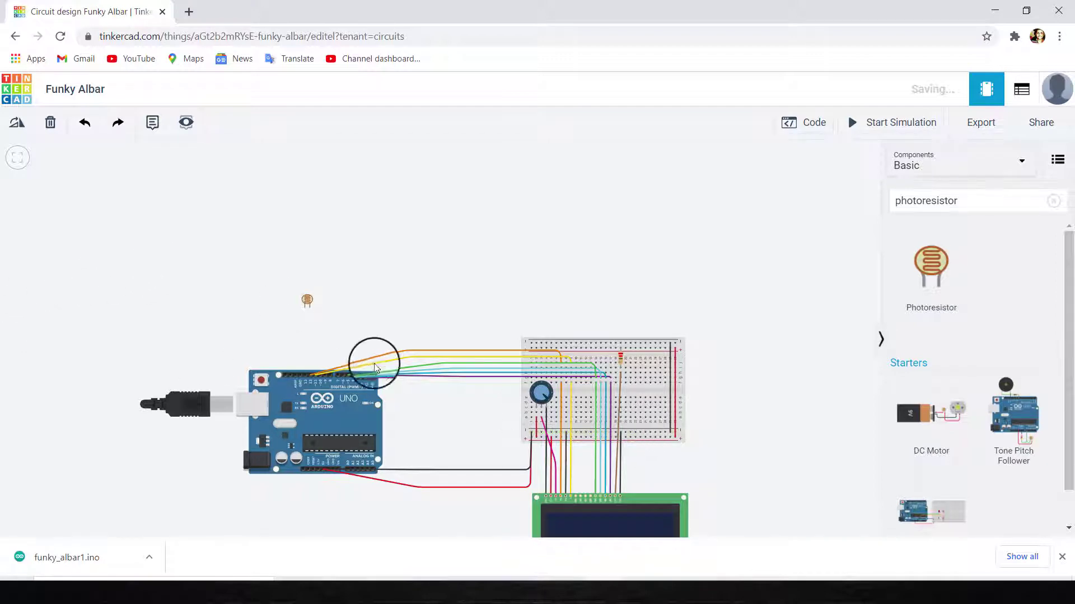
drag(302, 309, 278, 315)
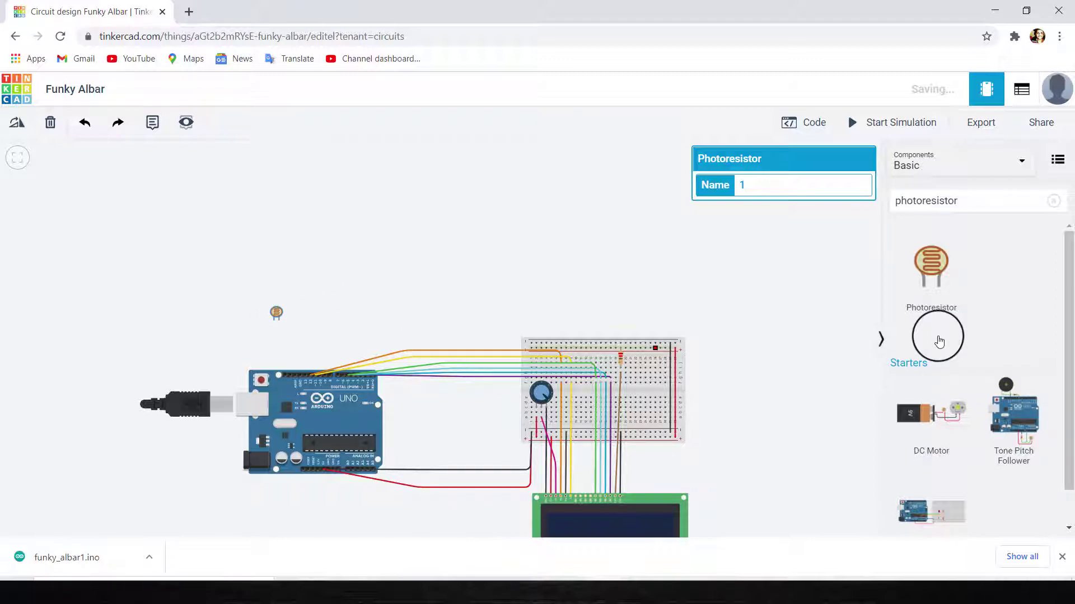
Search the component library for resistor and place one vertically beside the photoresistor.
drag(989, 208, 887, 206)
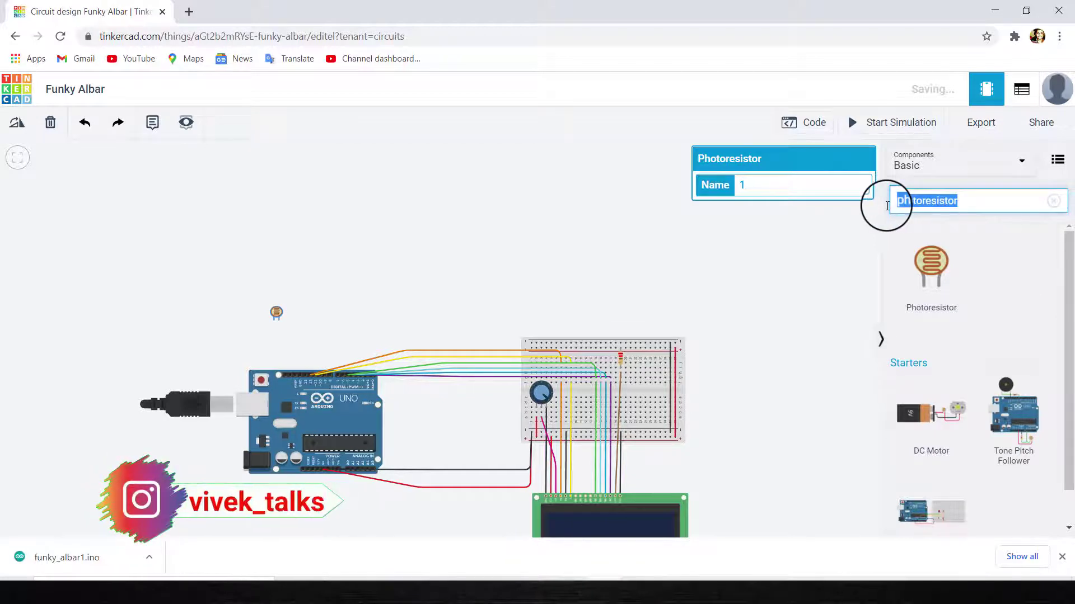
click(907, 203)
click(978, 200)
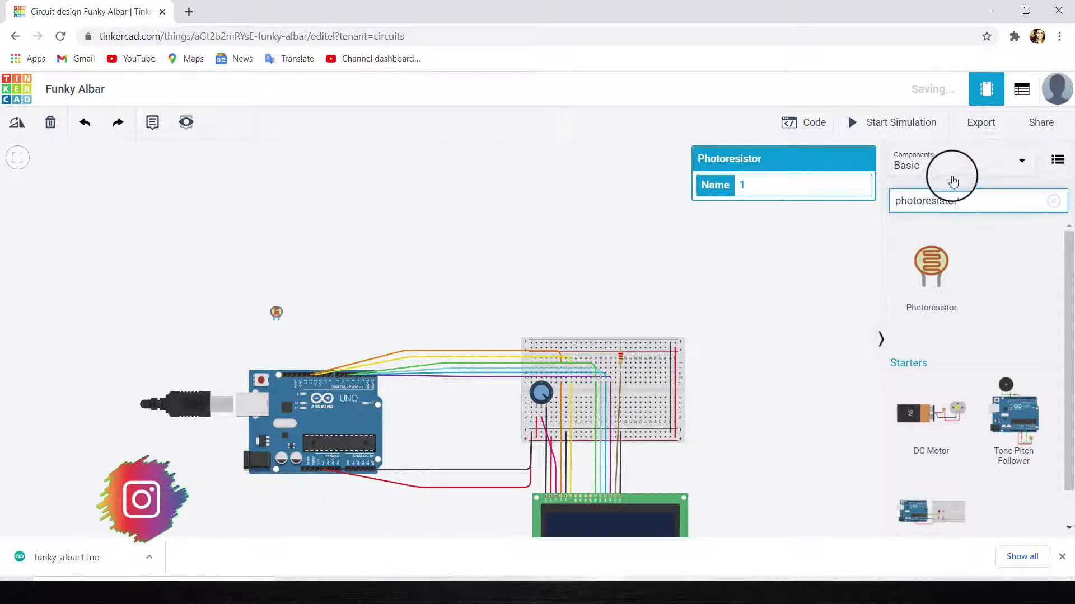
drag(920, 200, 902, 199)
key(BackSpace)
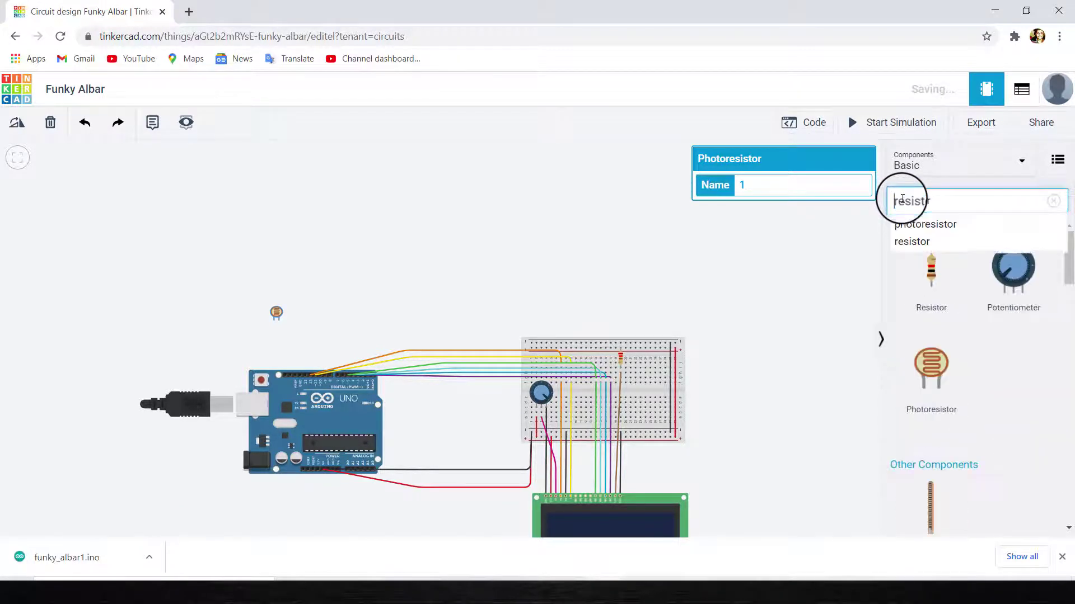
drag(904, 283, 314, 327)
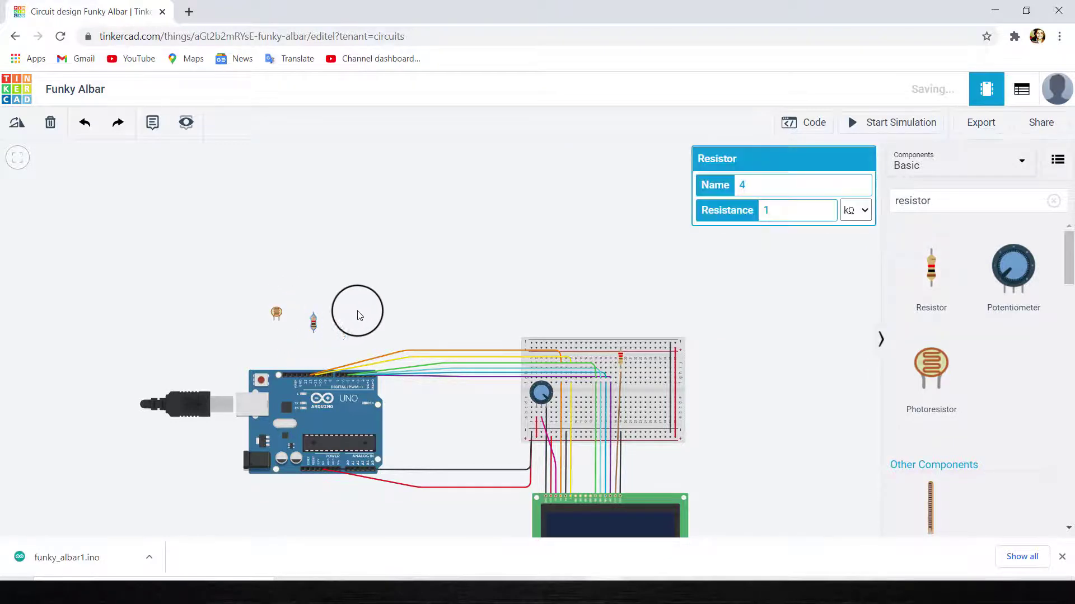
Wire the photoresistor's terminal nearest the new resistor to the resistor's upper terminal.
click(278, 319)
click(312, 312)
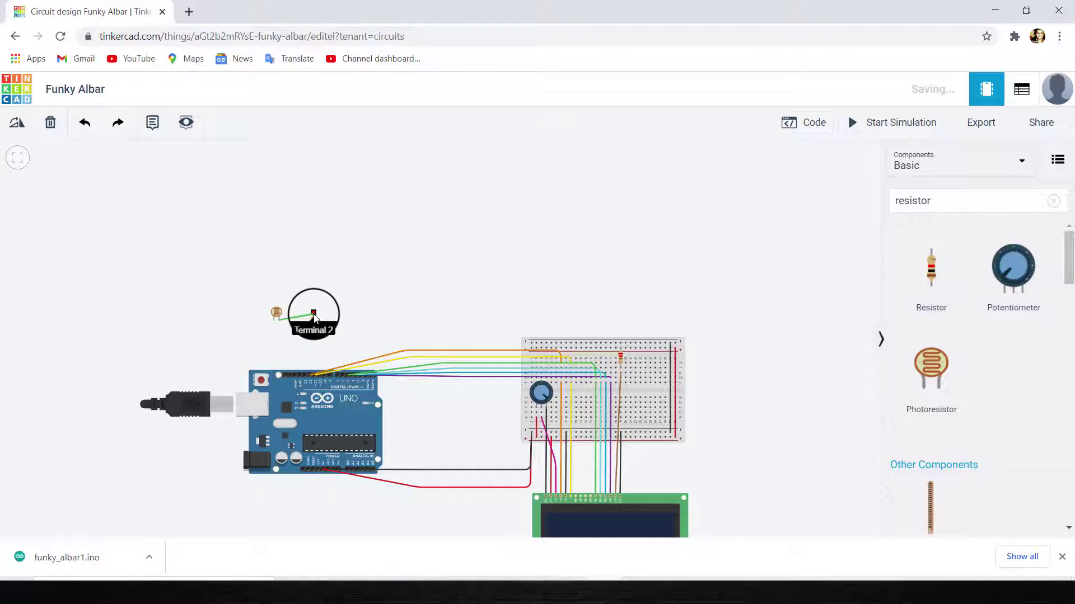
click(324, 324)
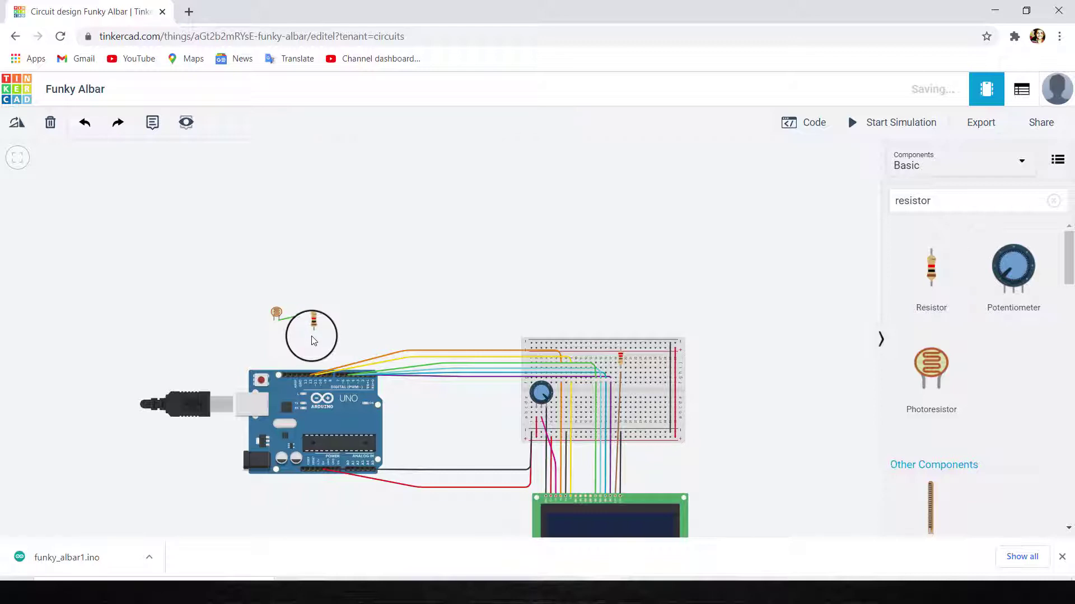
click(312, 316)
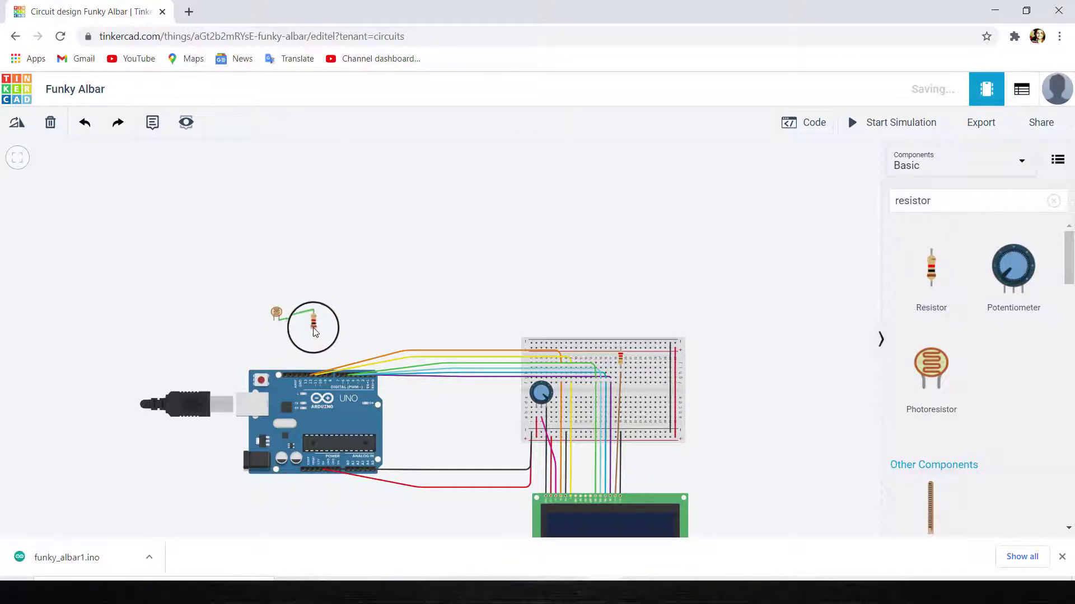
click(314, 331)
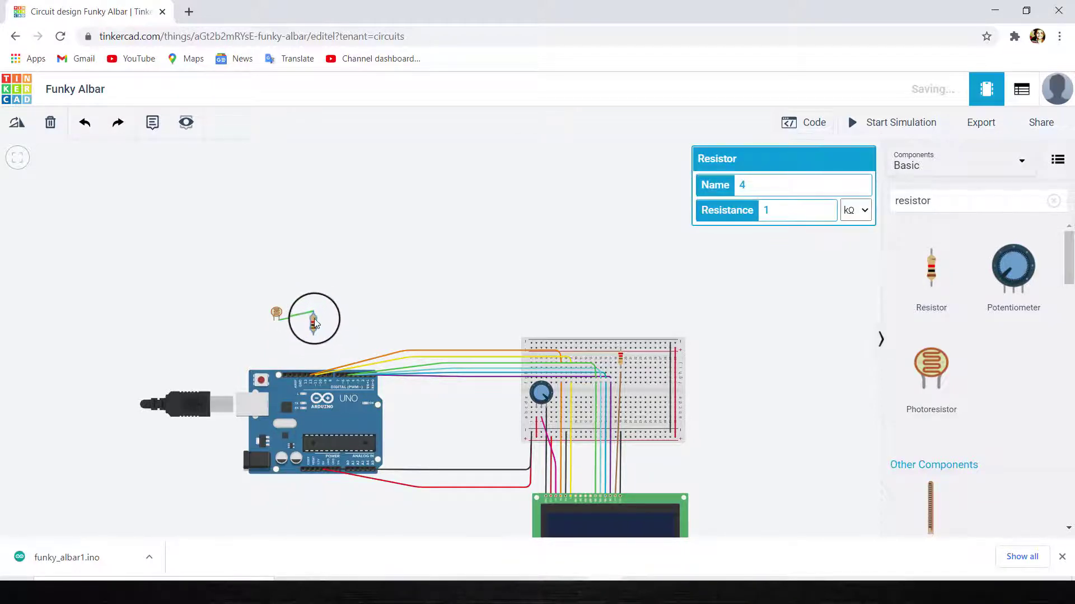
Shift the new resistor slightly lower and wire its lower terminal to the GND pin beside AREF on the Arduino.
drag(314, 319, 303, 372)
drag(320, 334, 312, 347)
drag(302, 383, 302, 379)
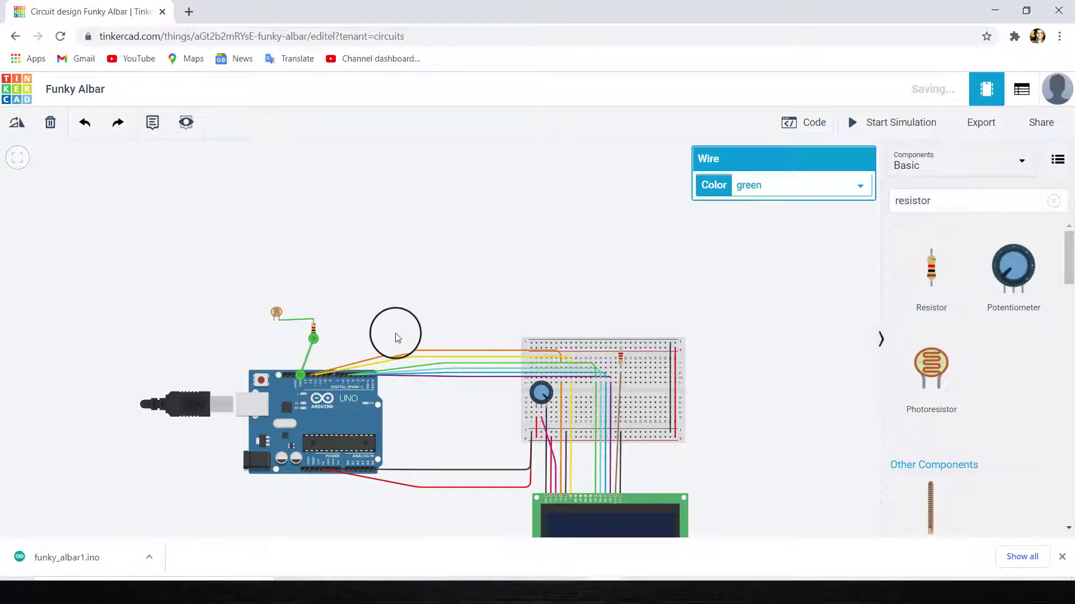
click(295, 314)
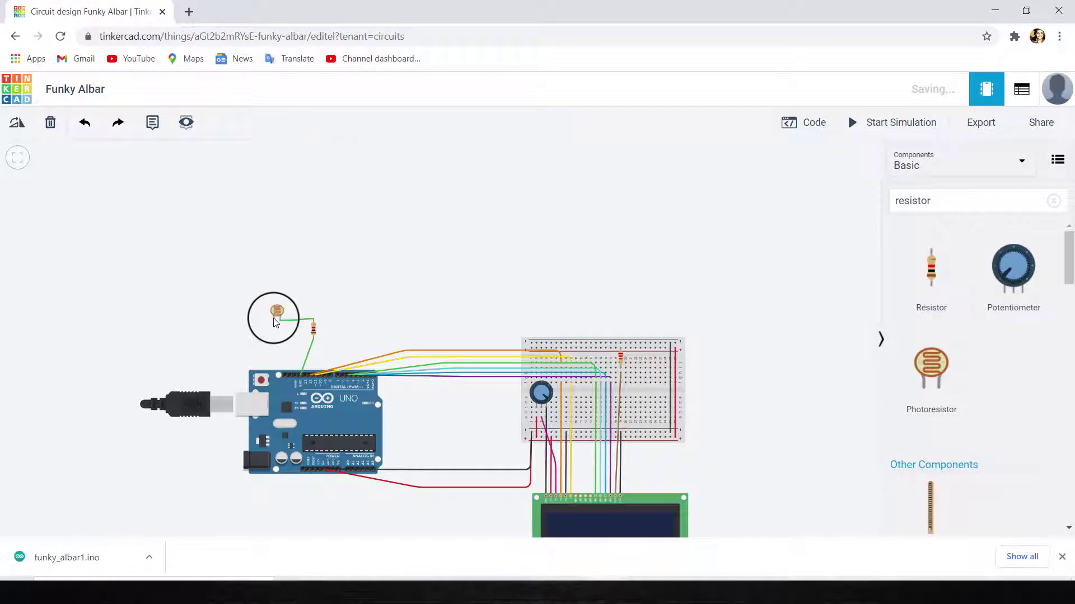
Wire the photoresistor's free terminal around the USB side of the Arduino to its 5V pin.
drag(274, 323, 232, 327)
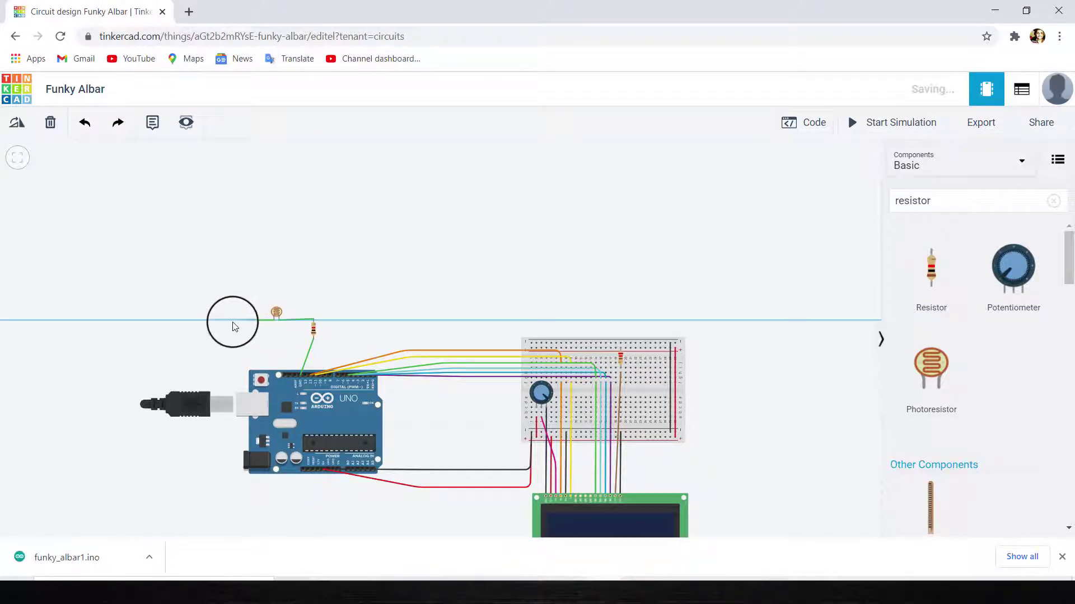
click(109, 321)
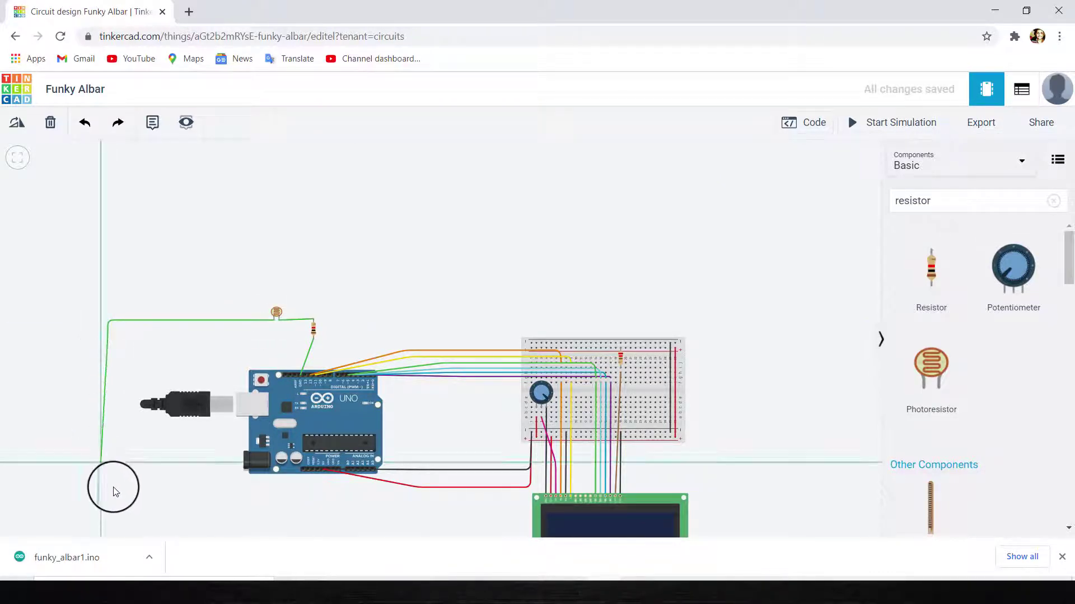
click(108, 463)
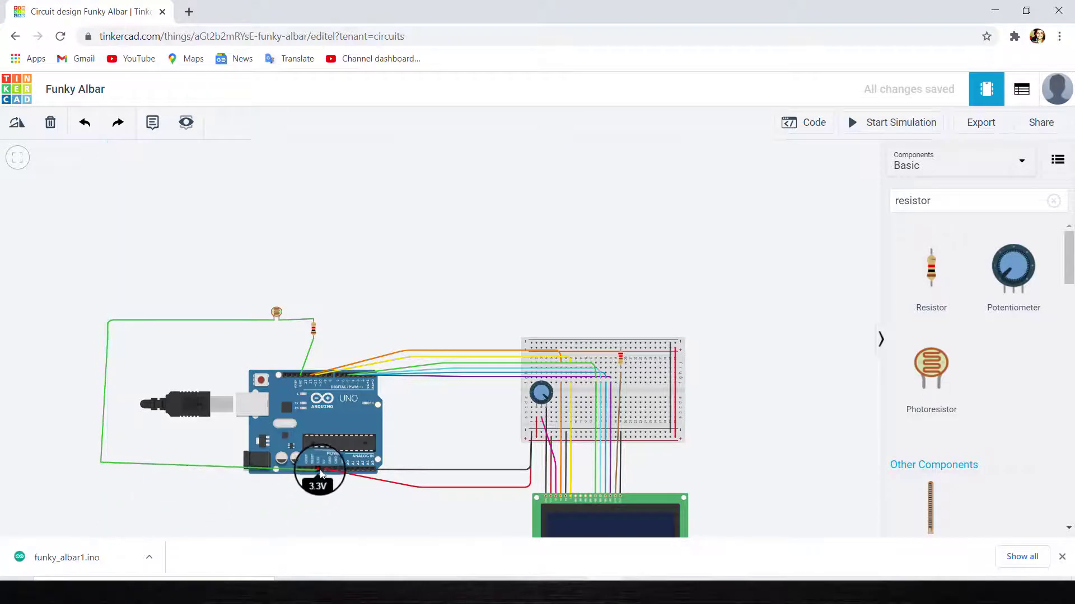
scroll(320, 469, up, 3)
scroll(312, 459, down, 3)
click(317, 464)
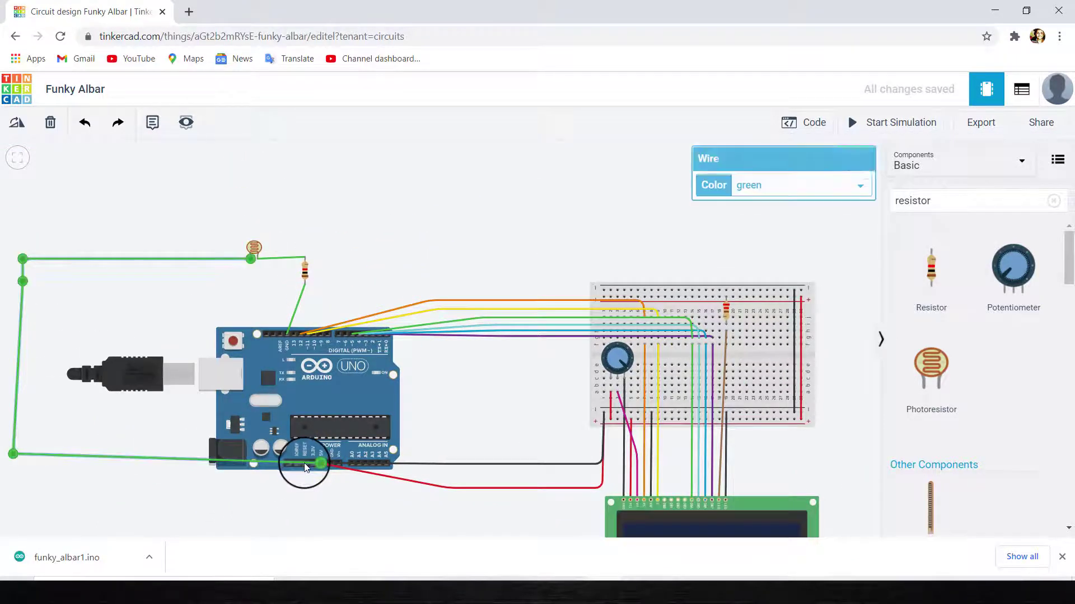
Color the photoresistor's supply wire red and the resistor's ground wire black.
click(793, 190)
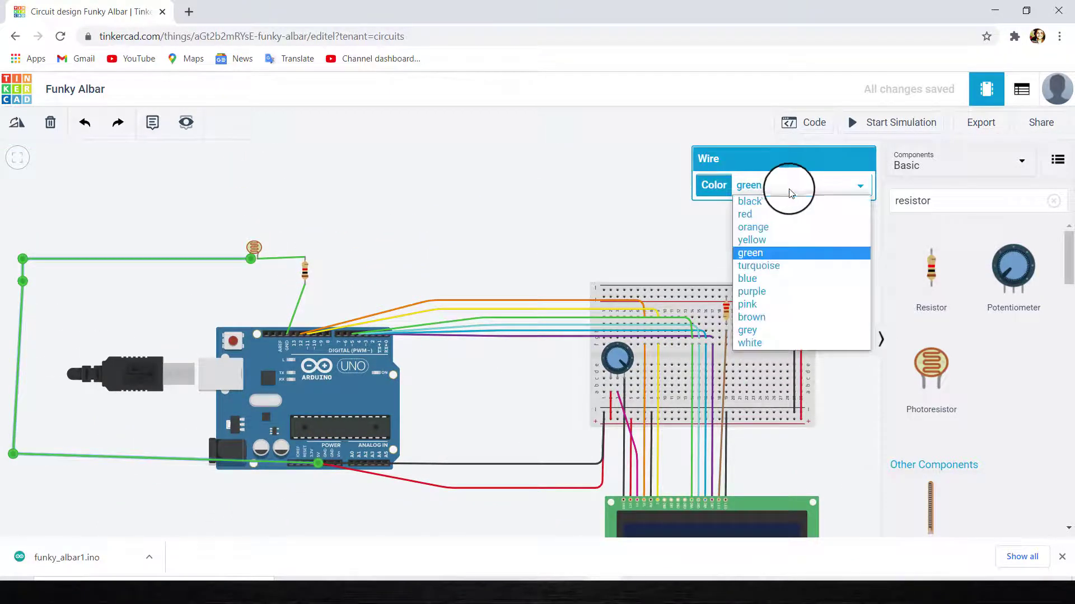
click(772, 216)
click(471, 219)
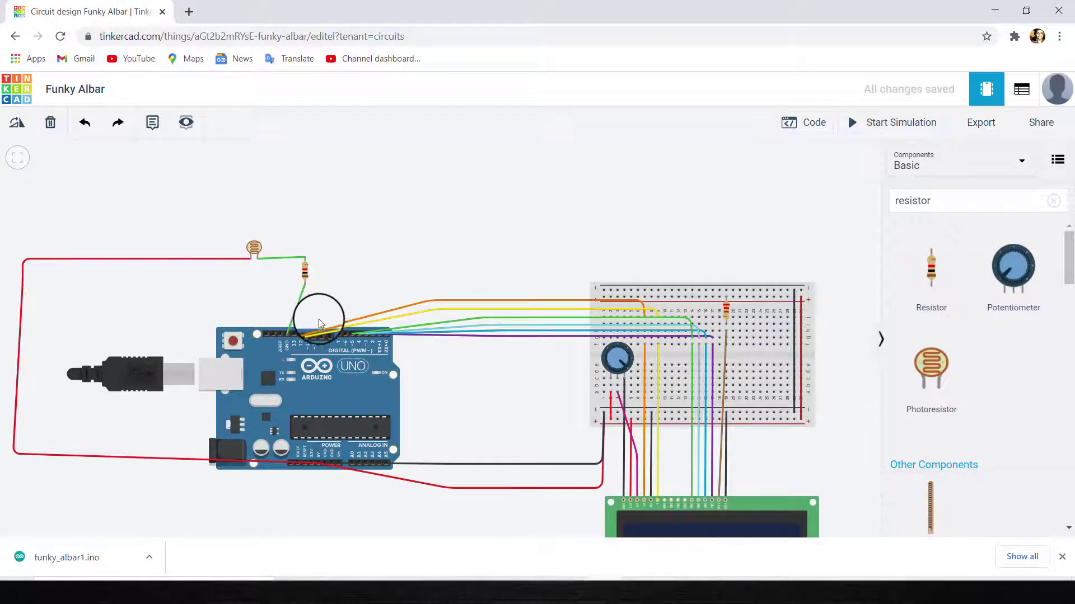
click(295, 308)
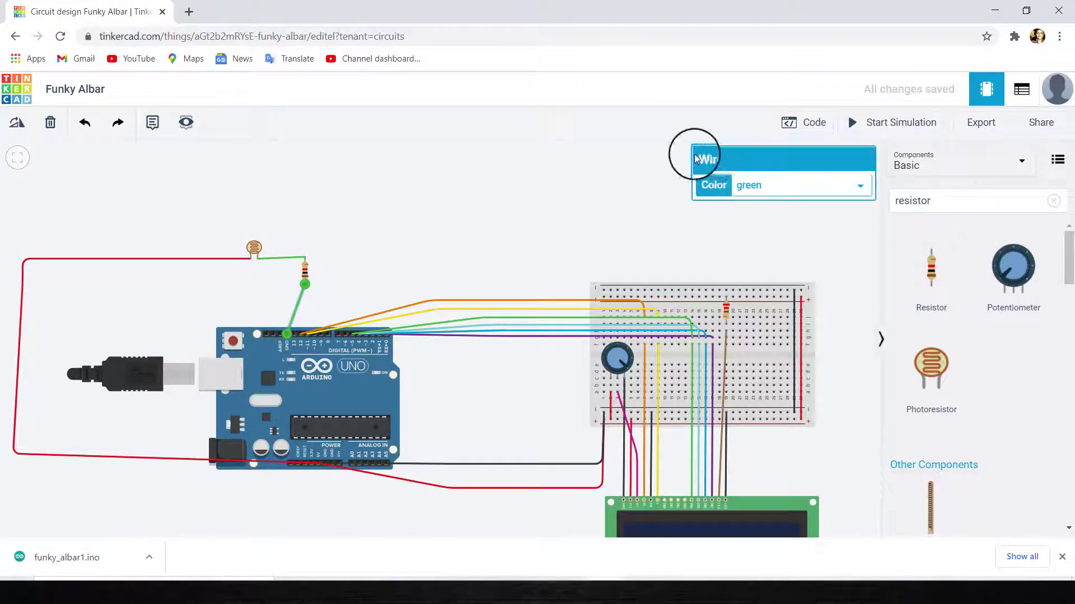
click(735, 190)
click(772, 201)
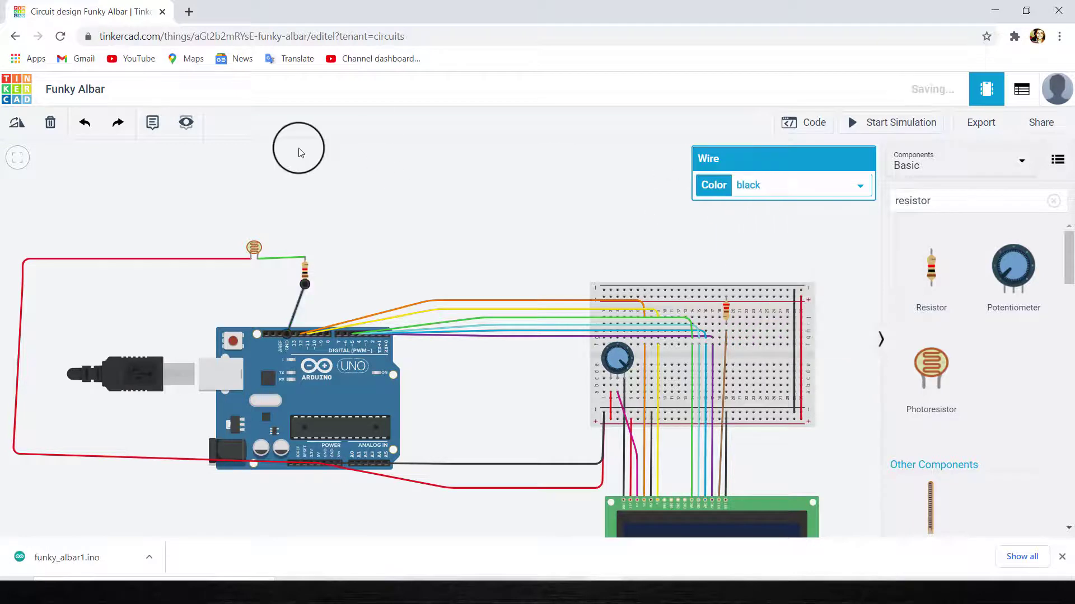
Wire the Arduino's A0 pin to the new resistor's upper terminal, where it joins the photoresistor.
click(301, 152)
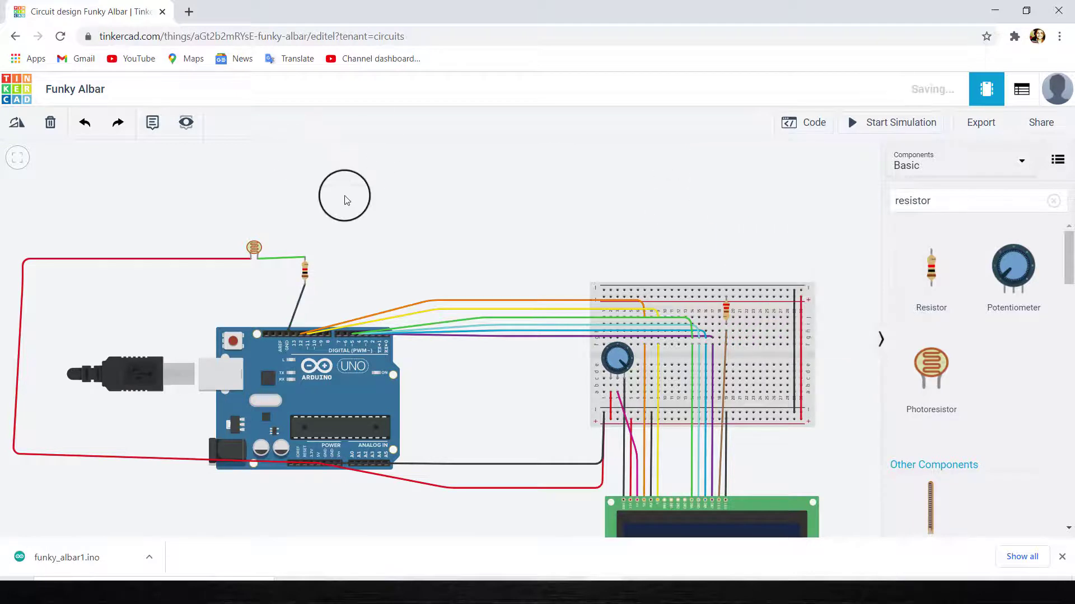
click(306, 263)
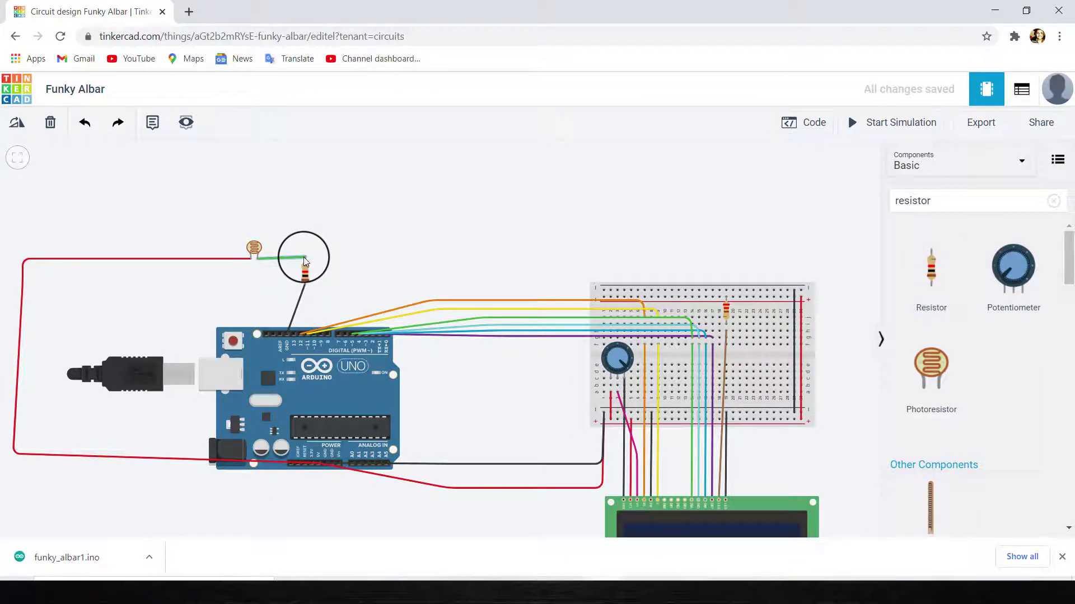
click(306, 263)
click(332, 256)
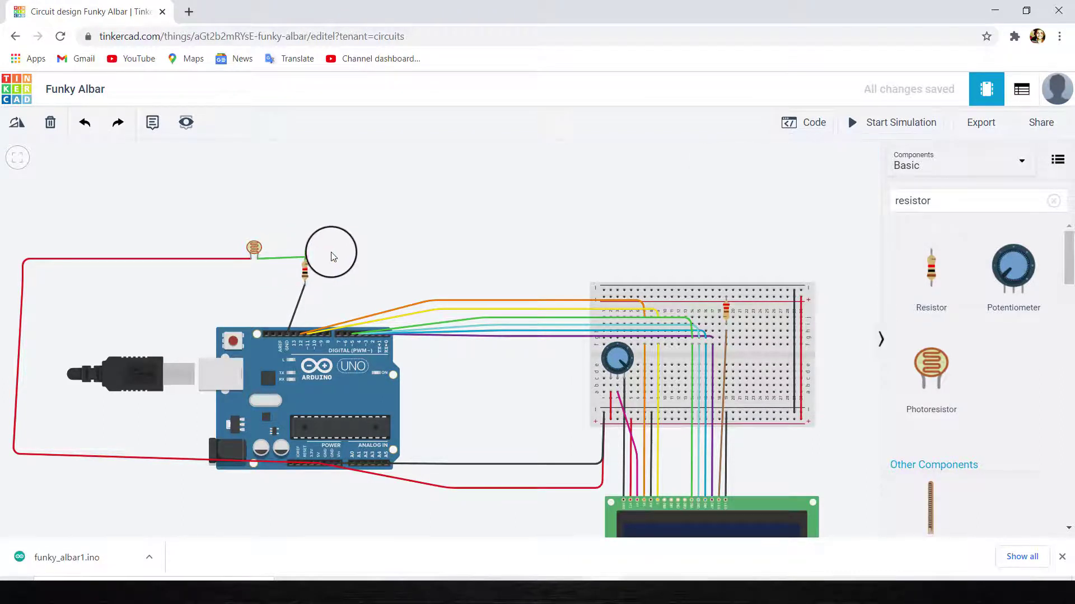
click(351, 462)
mouse_move(351, 461)
mouse_down()
mouse_move(338, 257)
mouse_move(360, 254)
mouse_move(304, 256)
mouse_up()
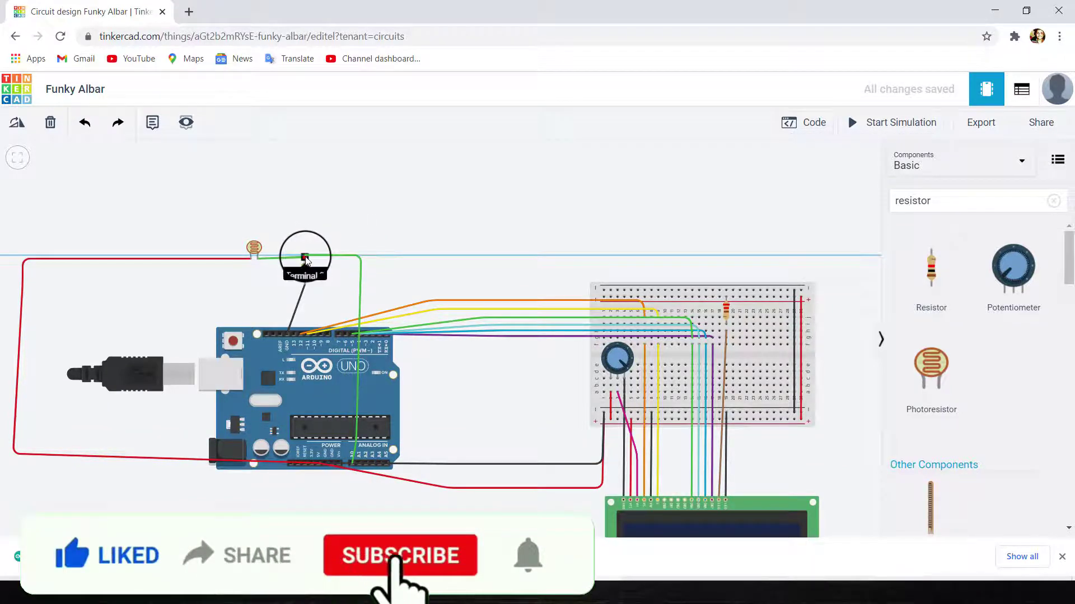
click(344, 242)
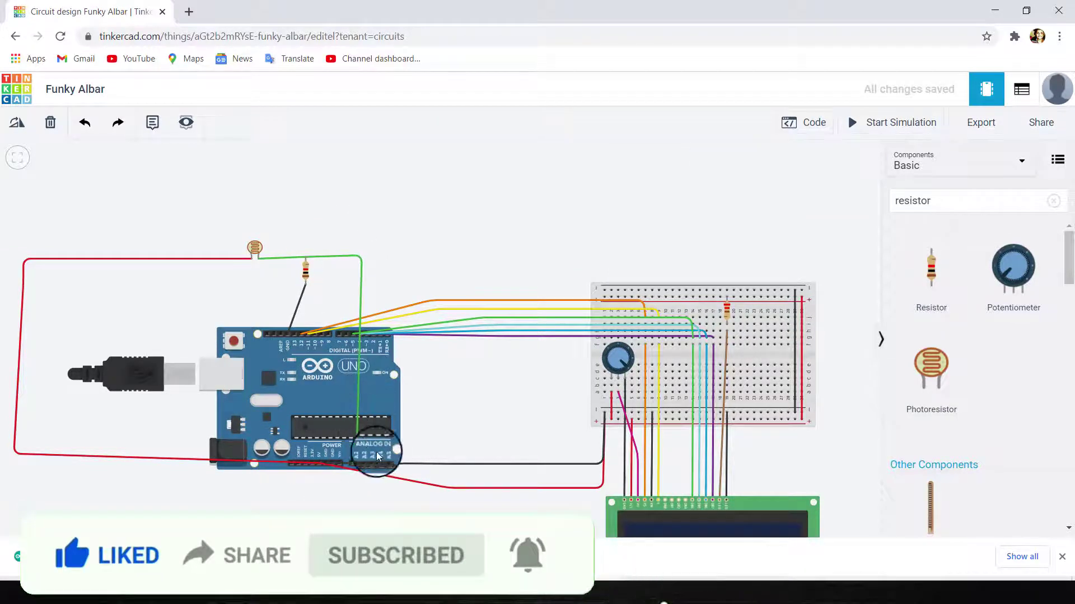
Open the Arduino's code and add pinMode(A0,INPUT); below the "hello, world!" print statement in setup().
click(815, 123)
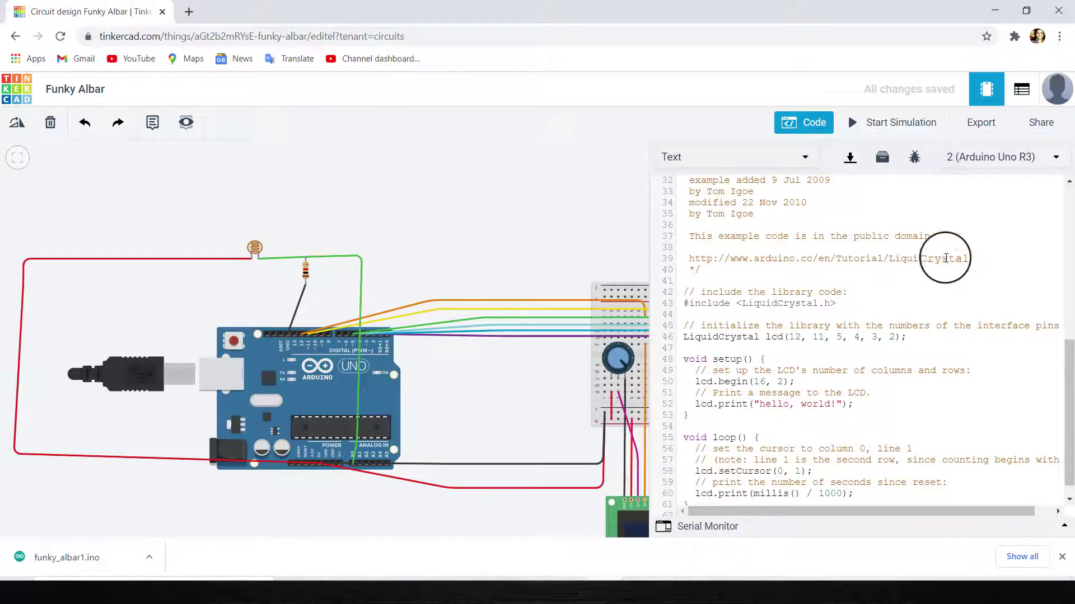
scroll(779, 235, up, 3)
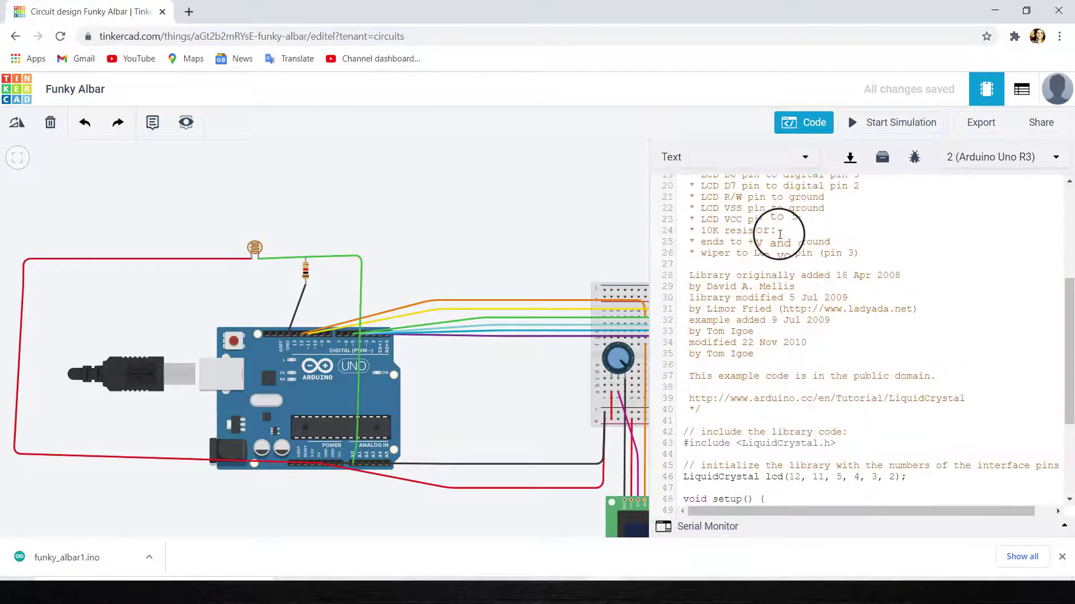
scroll(778, 235, down, 4)
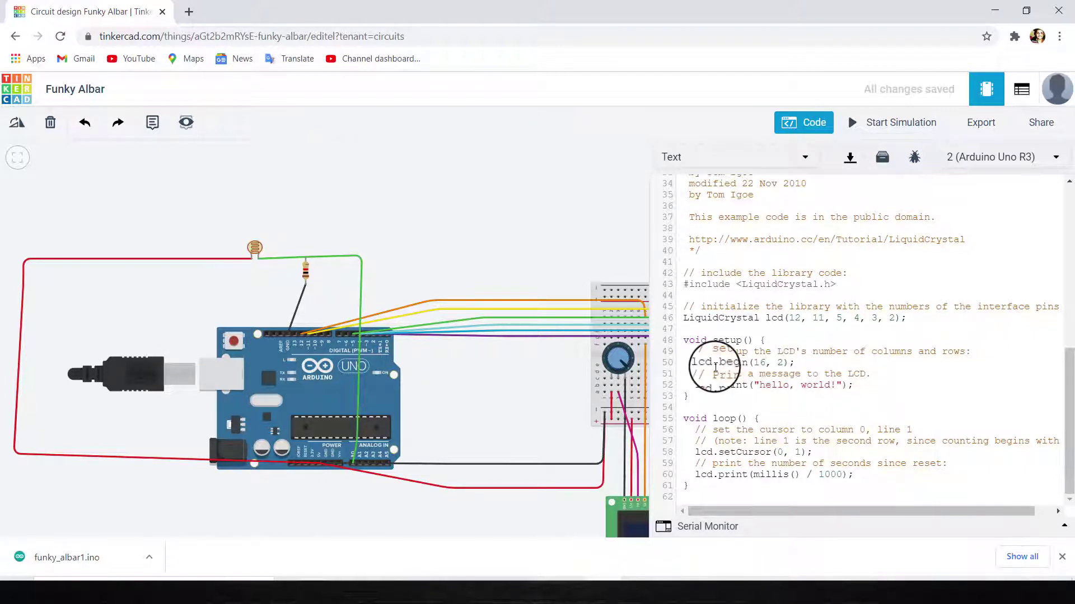
click(811, 359)
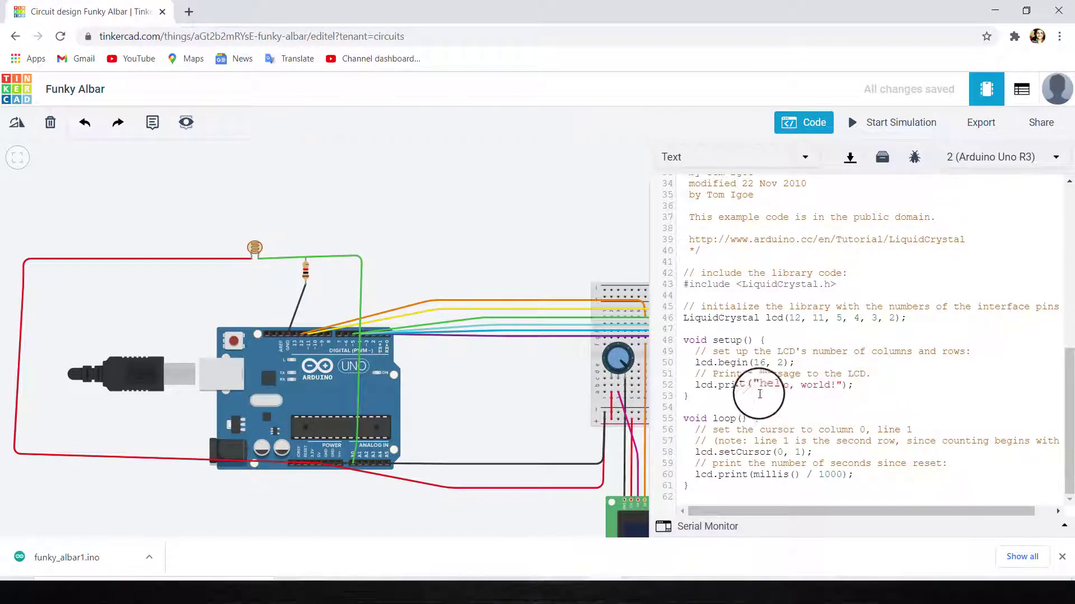
drag(695, 385, 841, 394)
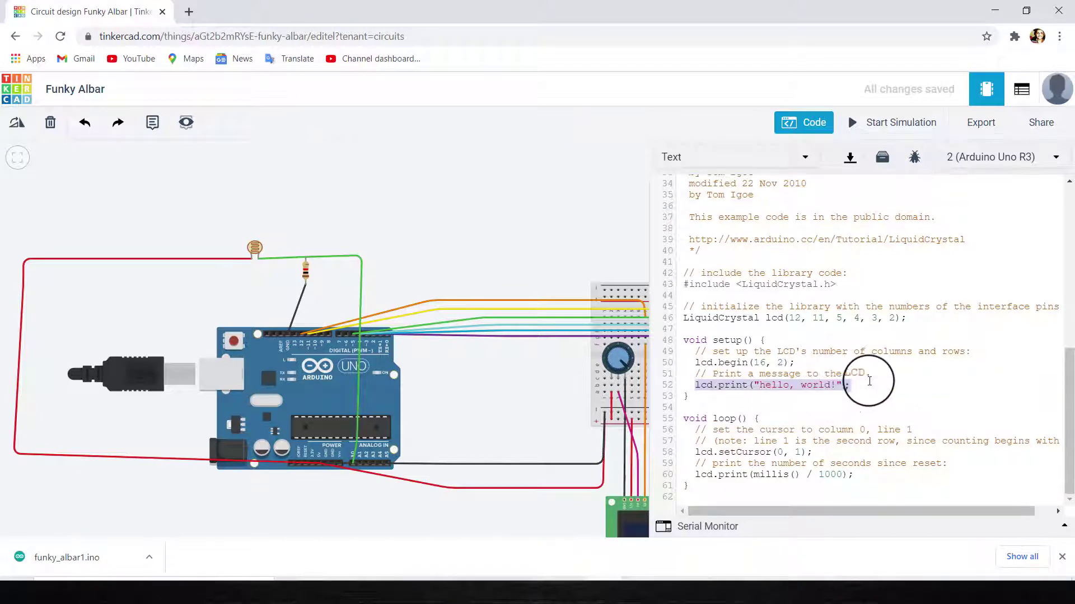
click(886, 374)
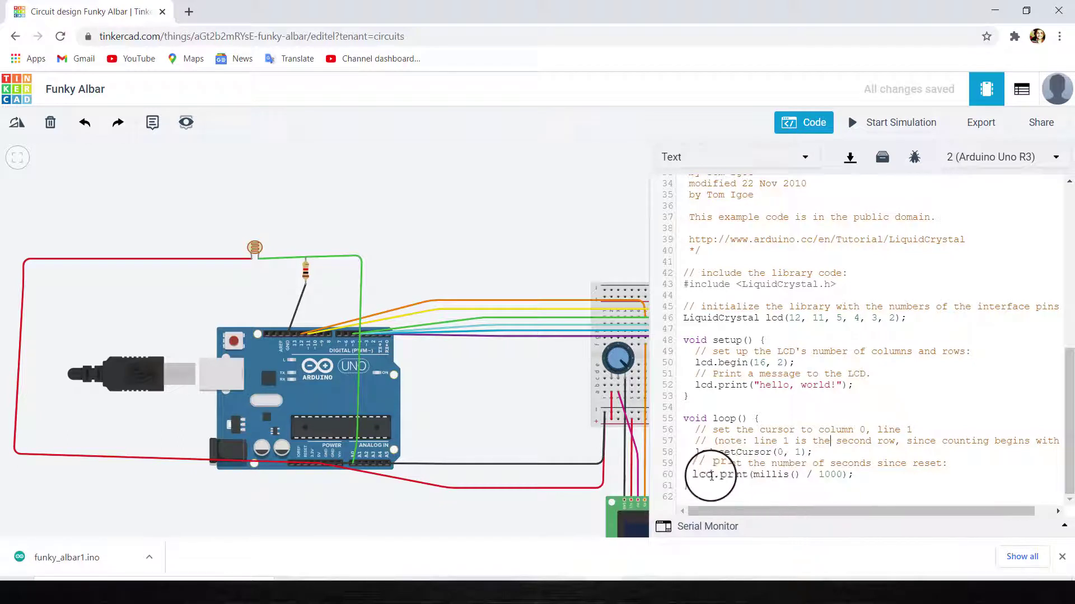
click(818, 463)
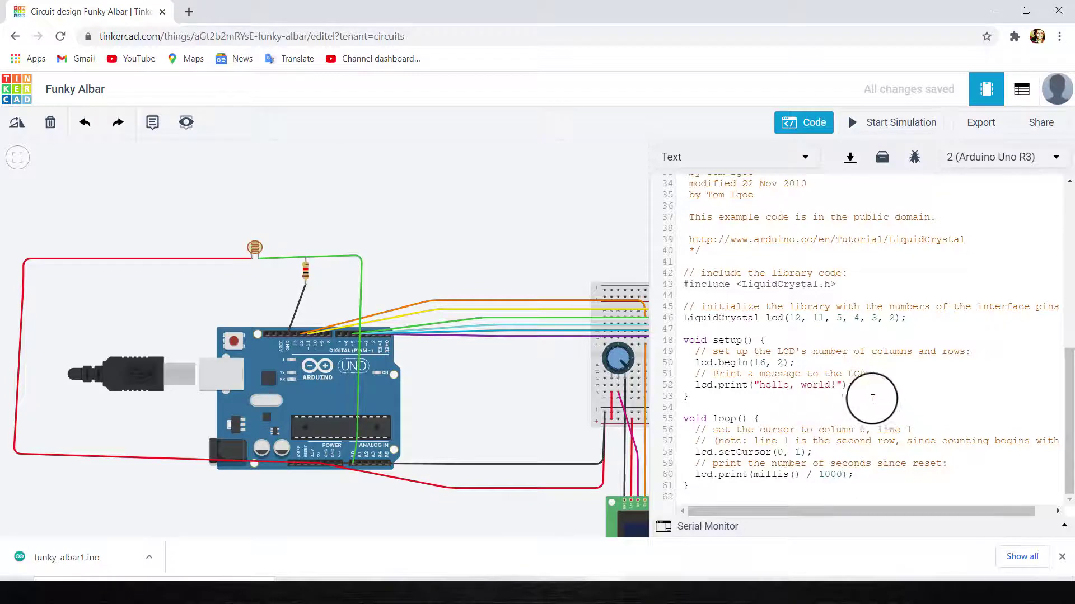
key(Return)
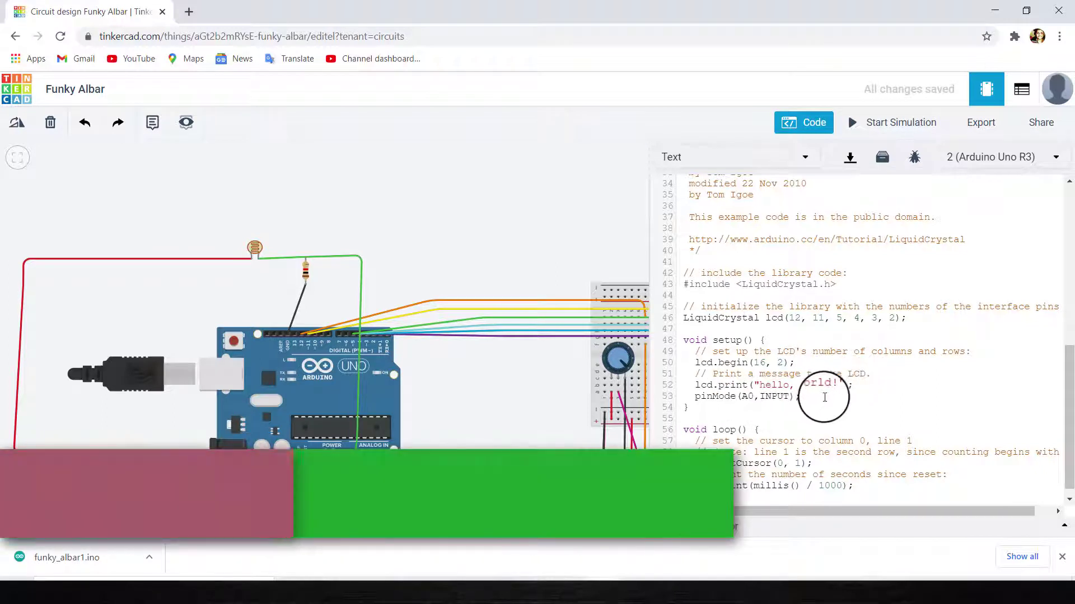
Replace millis() / 1000 in the loop's lcd.print statement with analogRead(A0).
scroll(856, 465, down, 1)
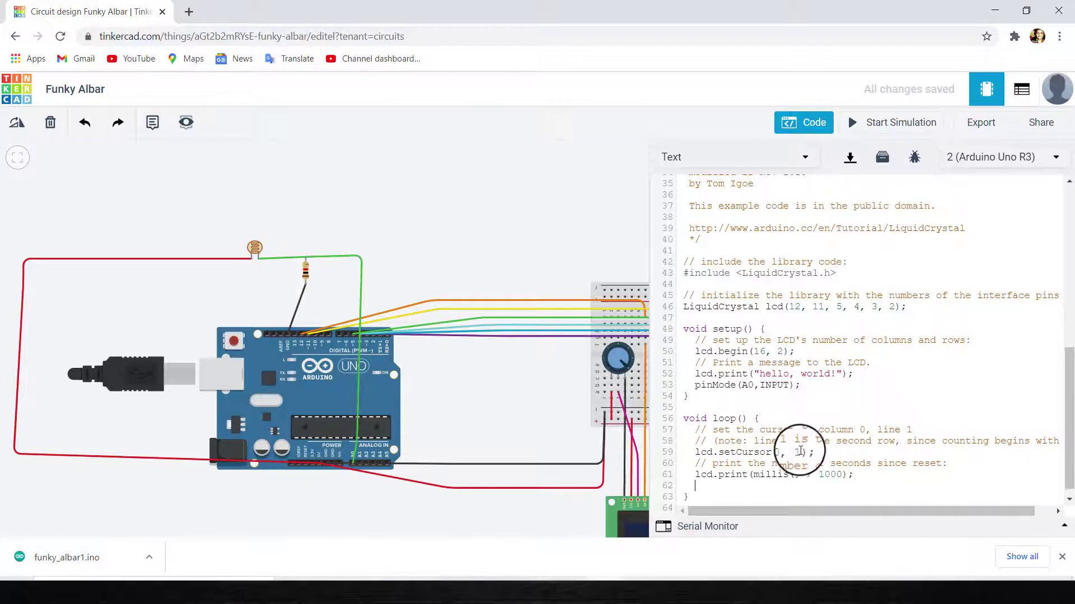
click(842, 480)
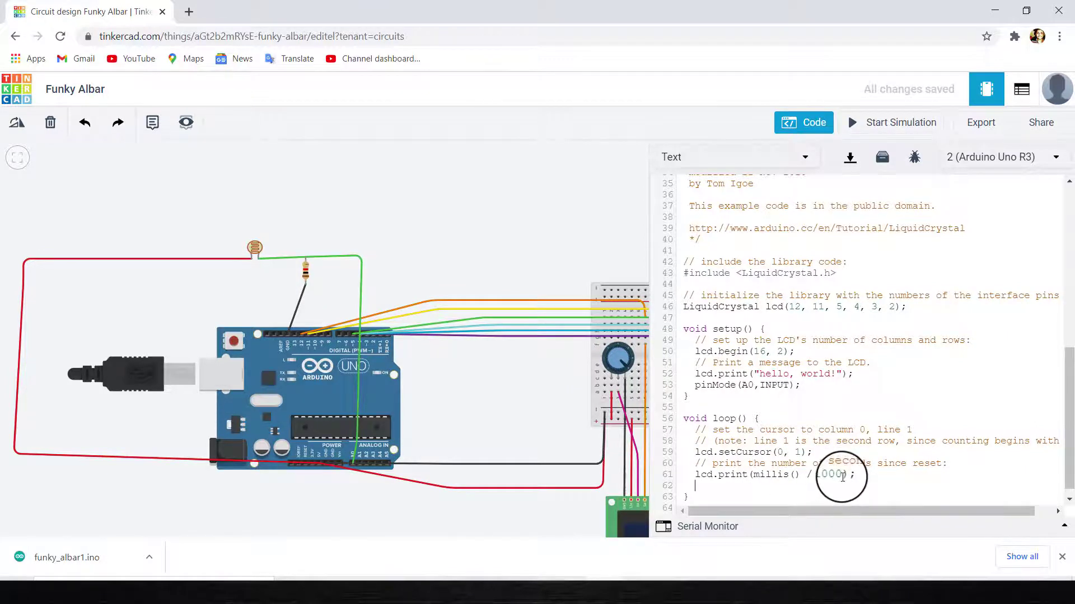
drag(843, 477, 756, 477)
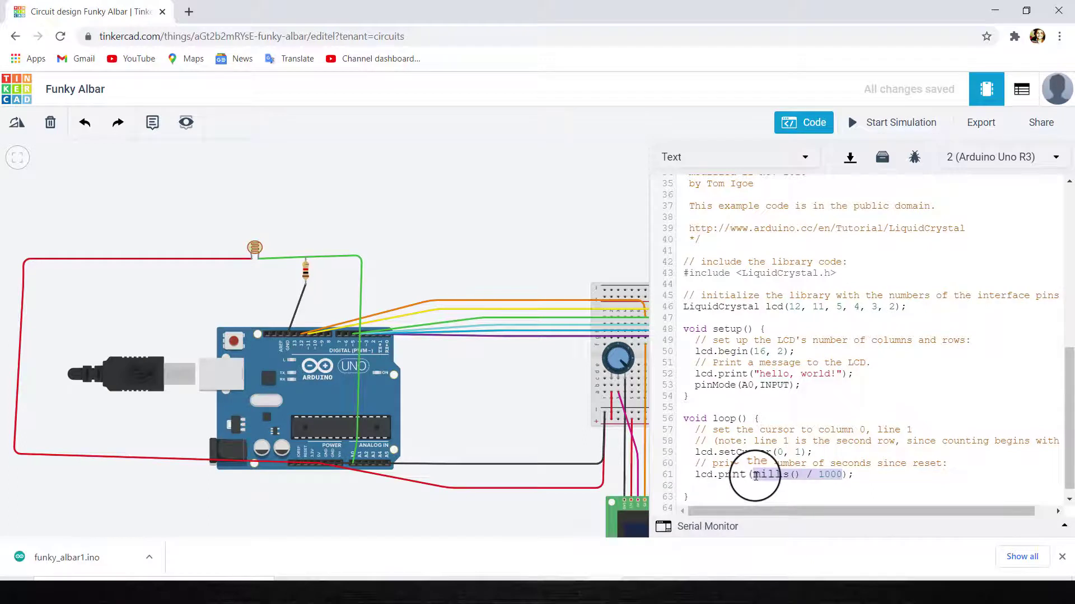
key(BackSpace)
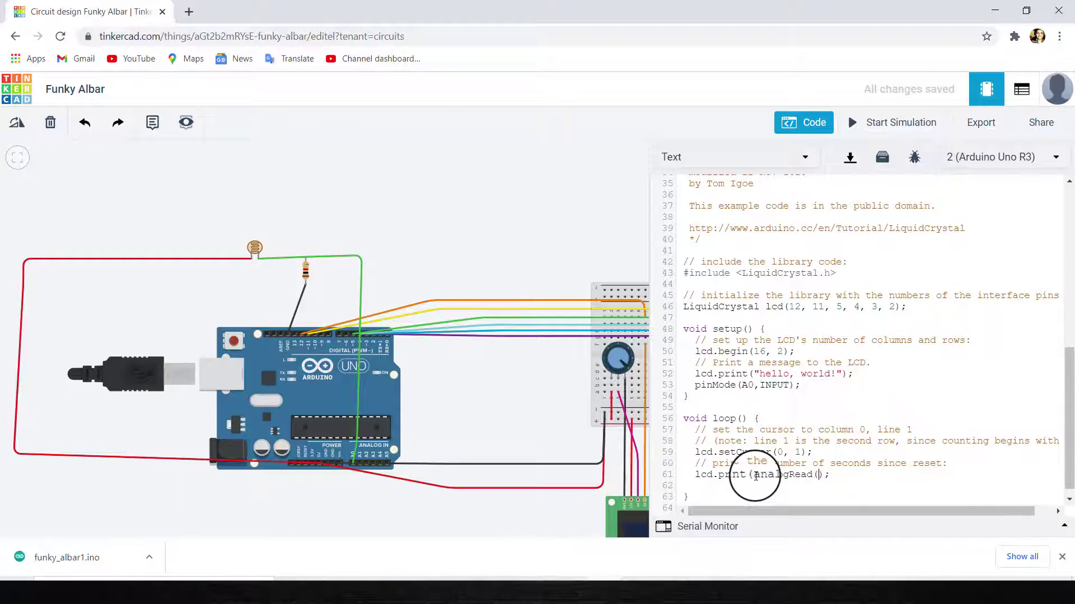
text(A0)
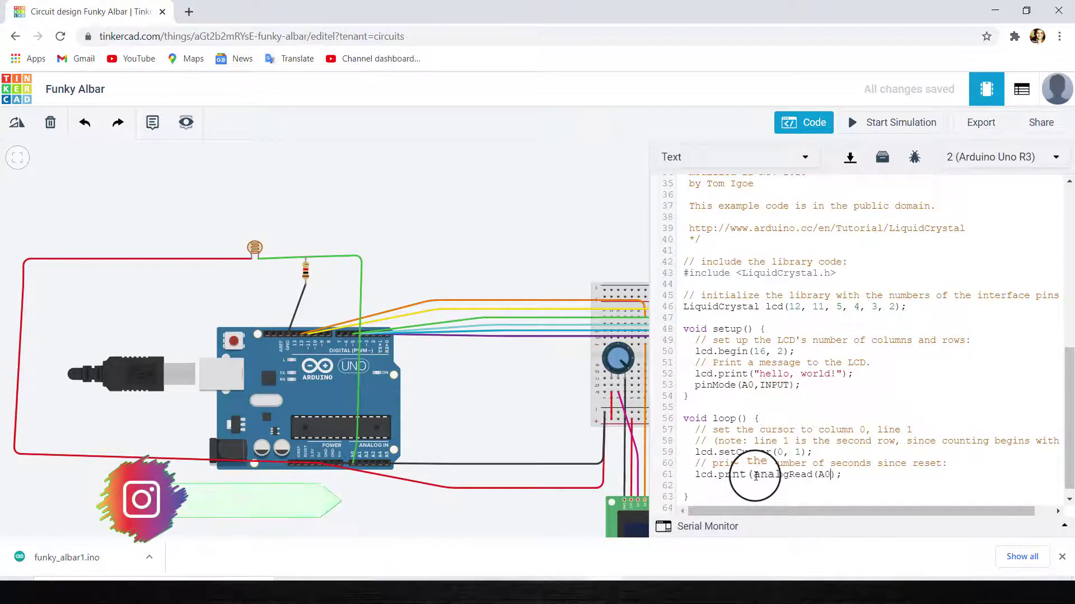
text())
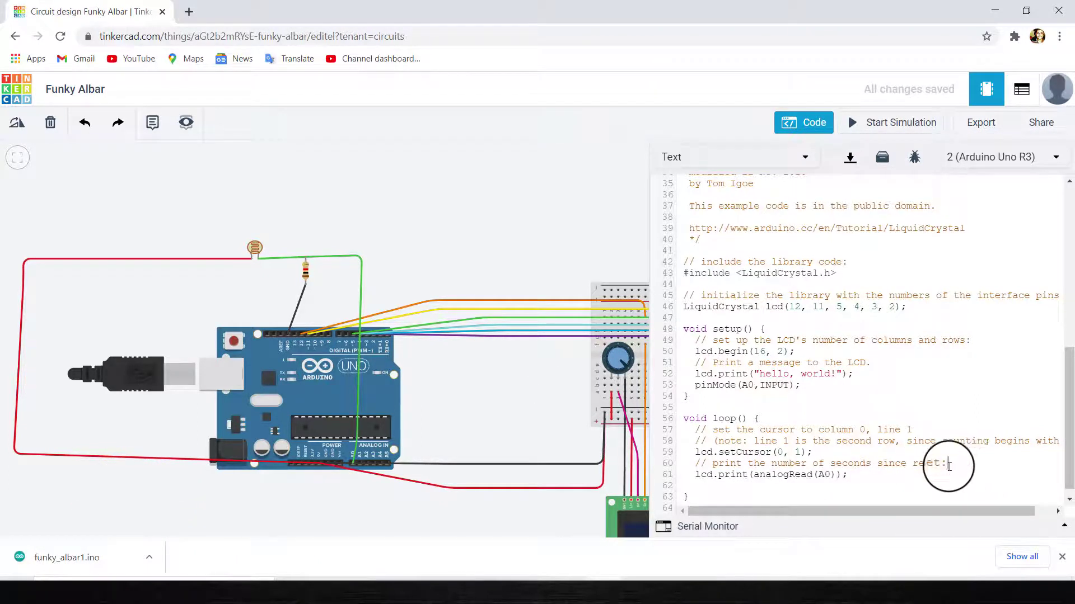
Store the reading with int a=analogRead(A0); above the loop's print statement and make lcd.print output a instead.
key(Return)
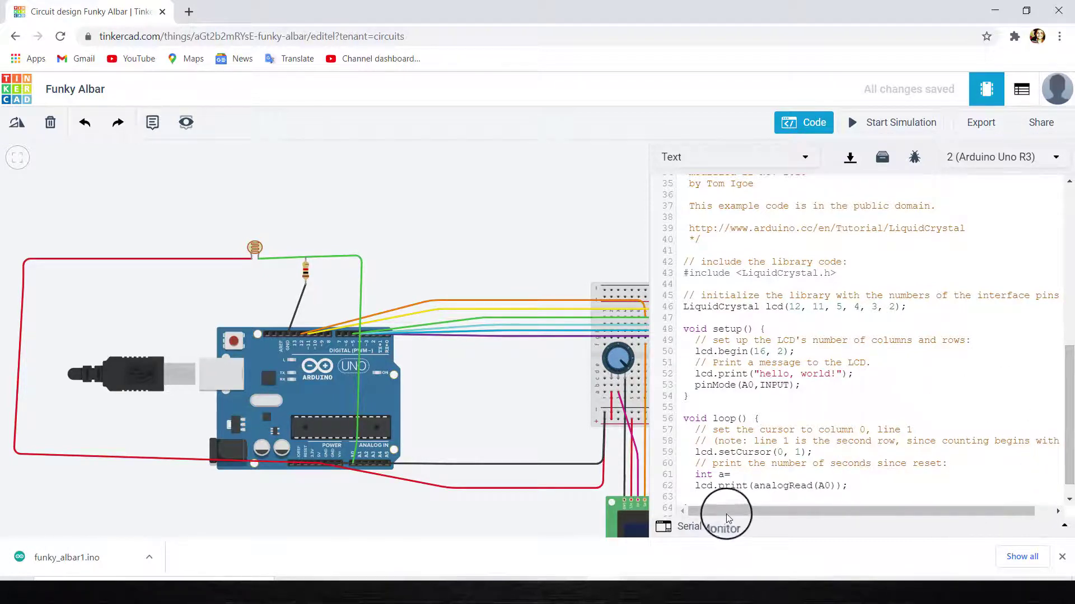
drag(753, 486, 834, 487)
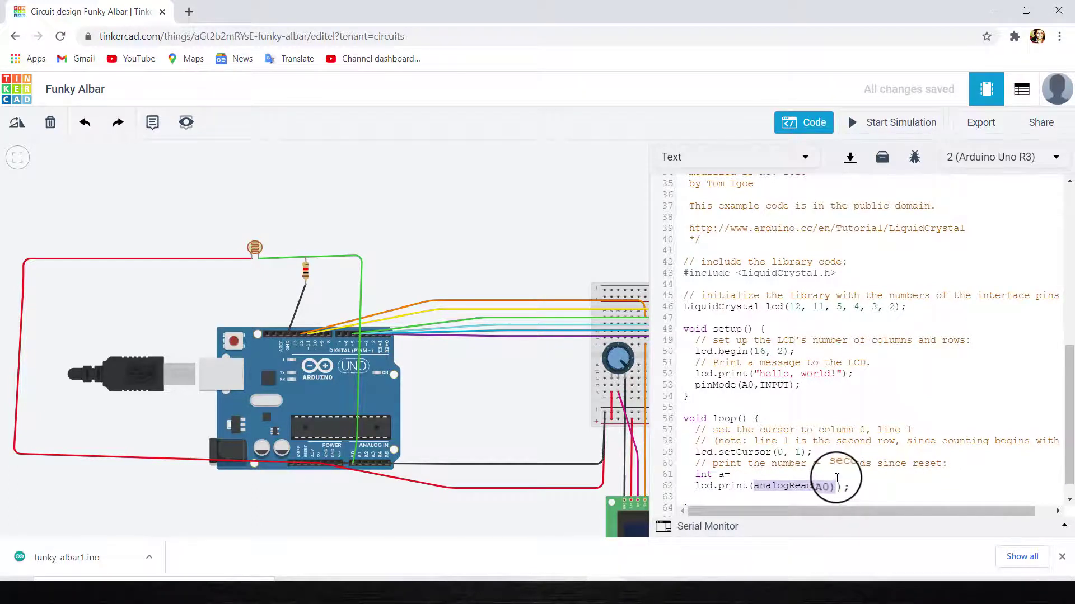
key(ctrl+x)
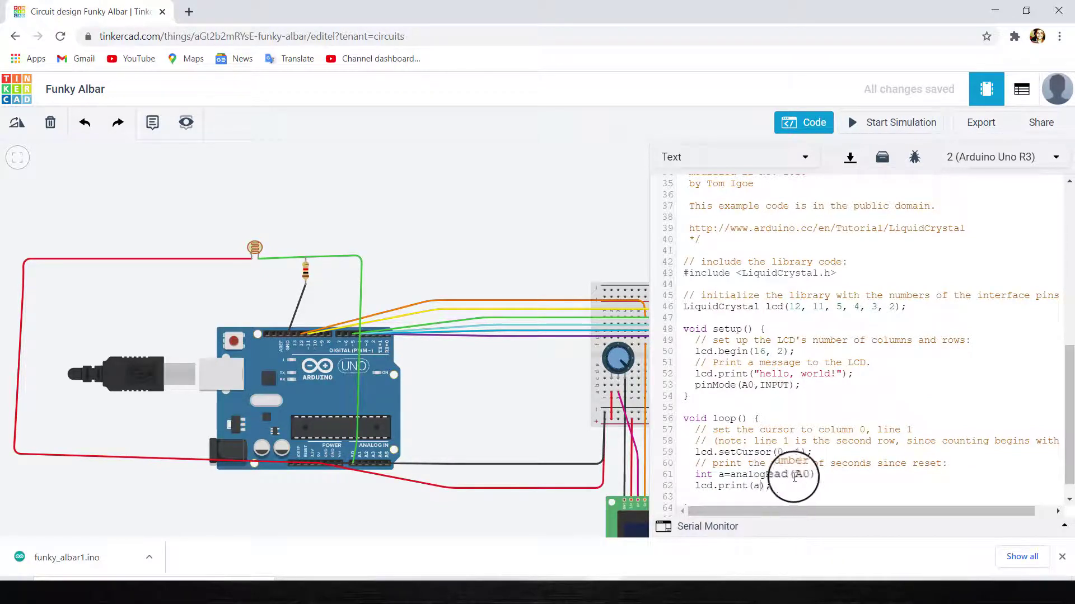
Add a delay(50) call below lcd.print(a); in loop().
scroll(716, 501, down, 1)
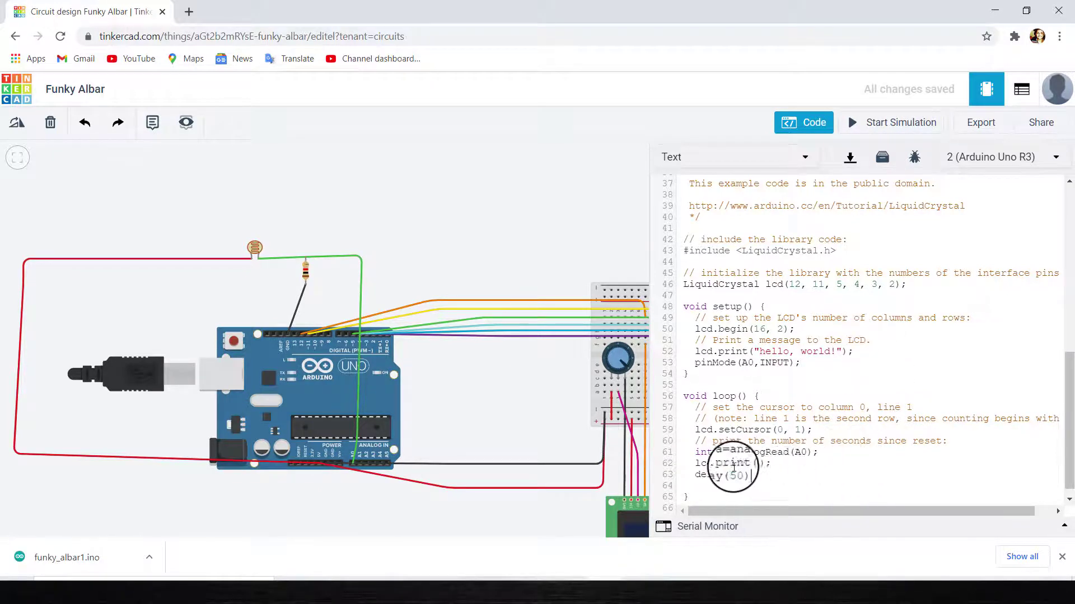
scroll(833, 457, down, 1)
click(811, 441)
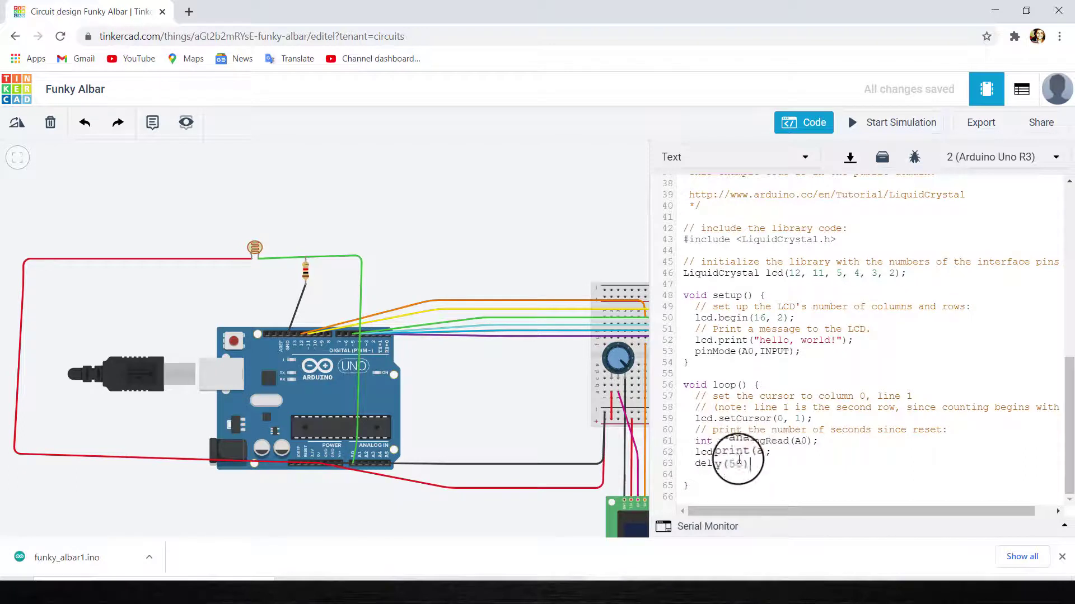
text(;)
click(748, 463)
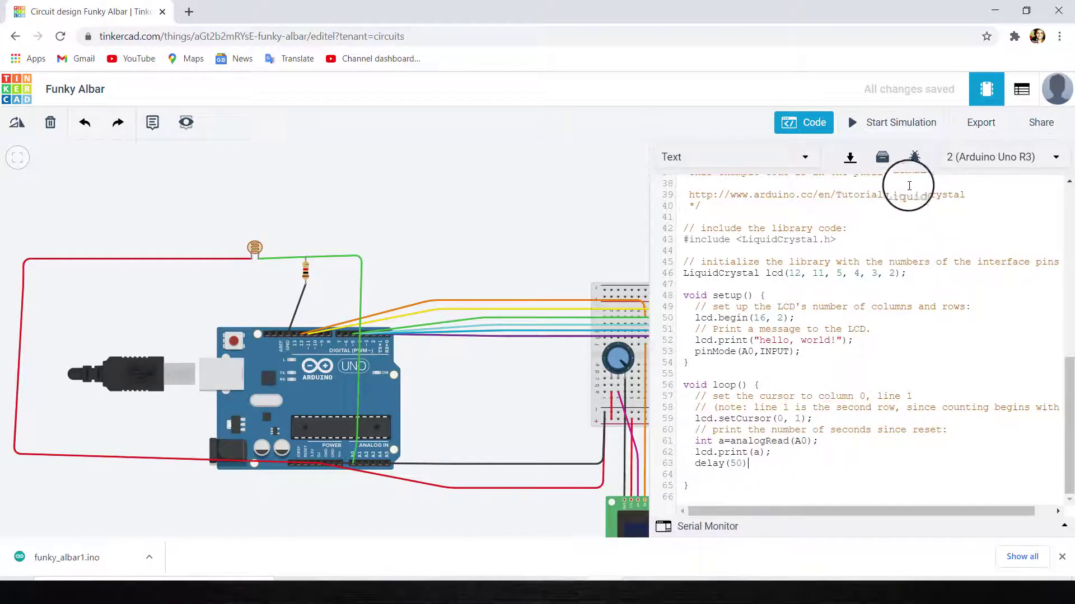
End the delay(50) statement with a semicolon and start the simulation.
click(873, 122)
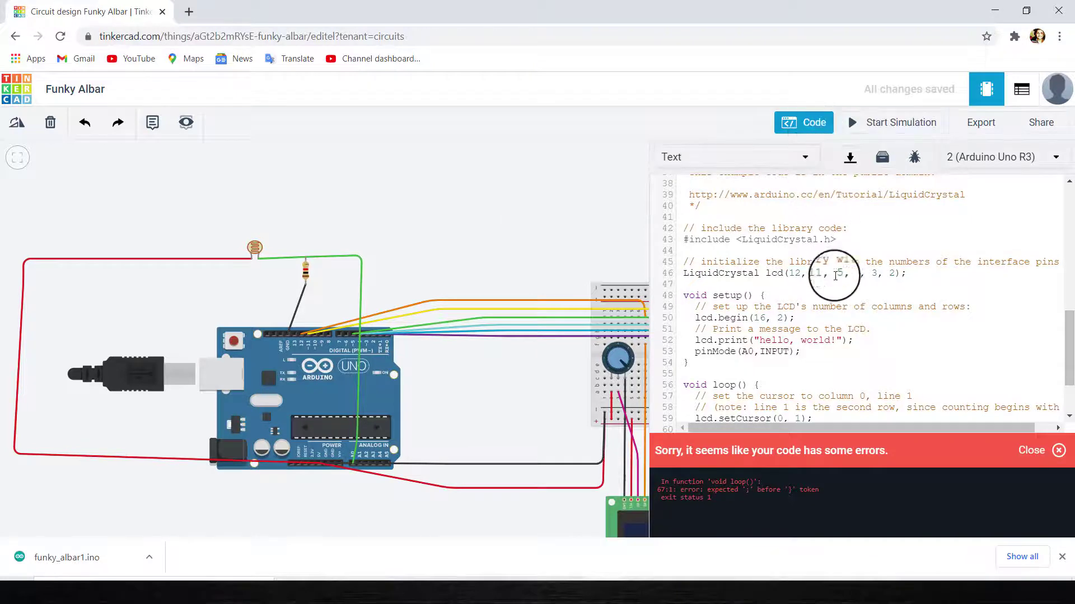
scroll(861, 377, down, 3)
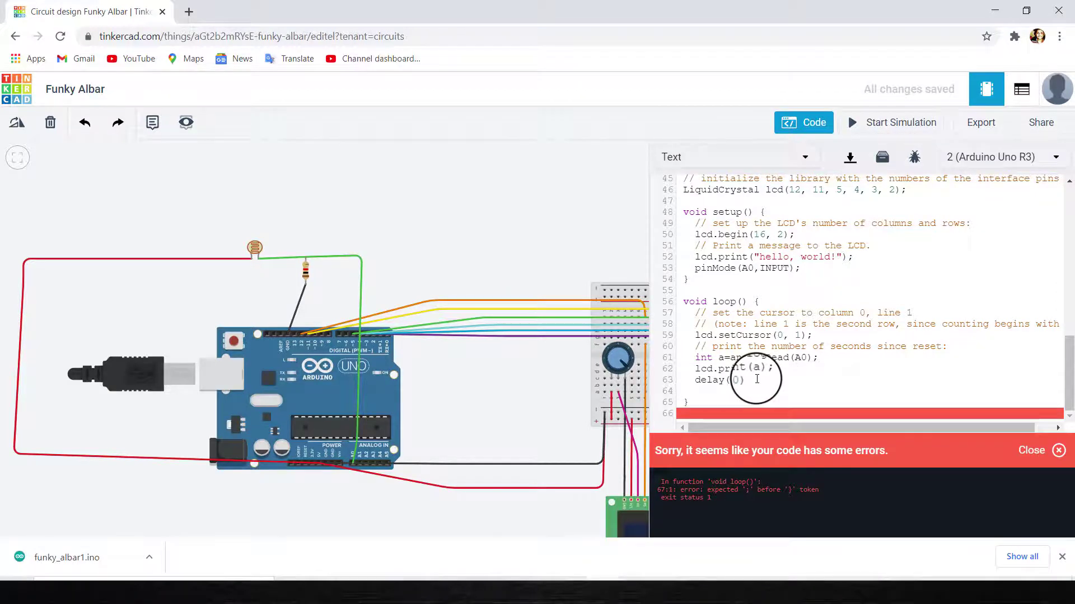
click(886, 124)
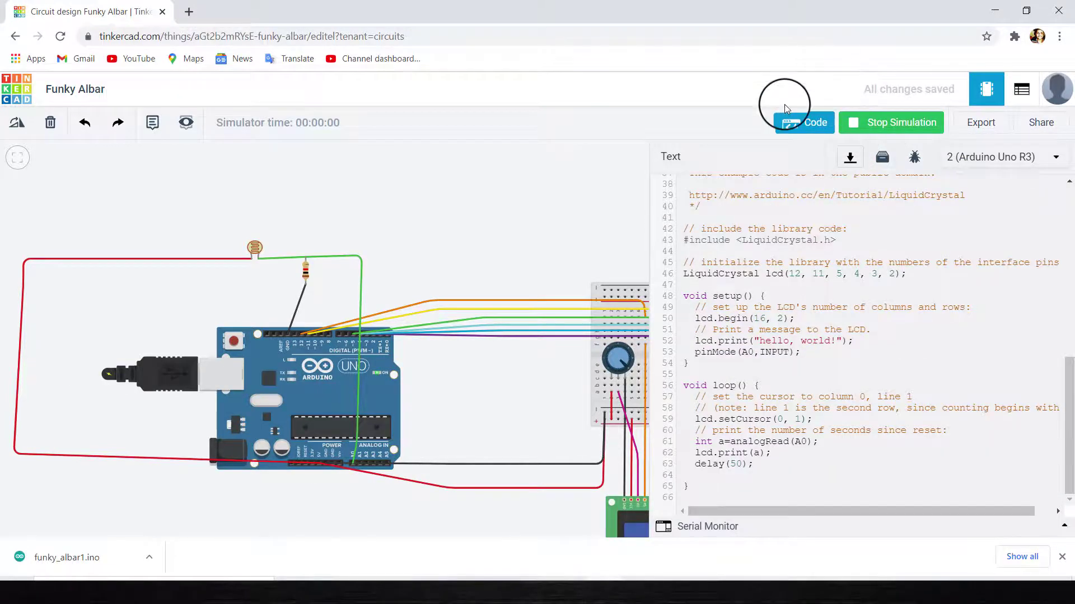
Hide the code and vary the photoresistor's light level up to its brightest setting in the running simulation.
click(792, 124)
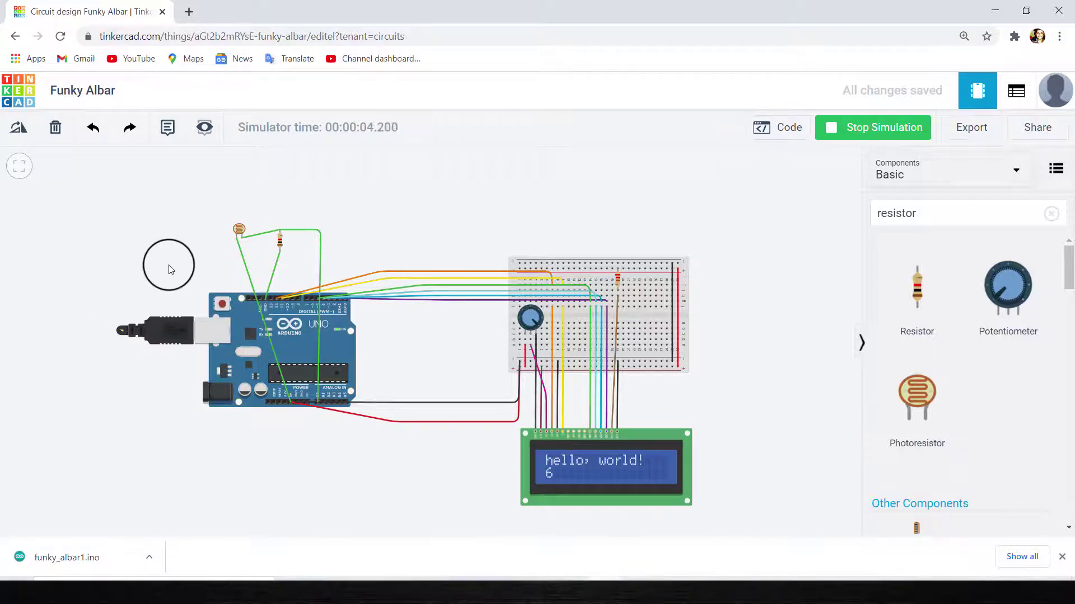
click(246, 231)
drag(225, 218, 262, 251)
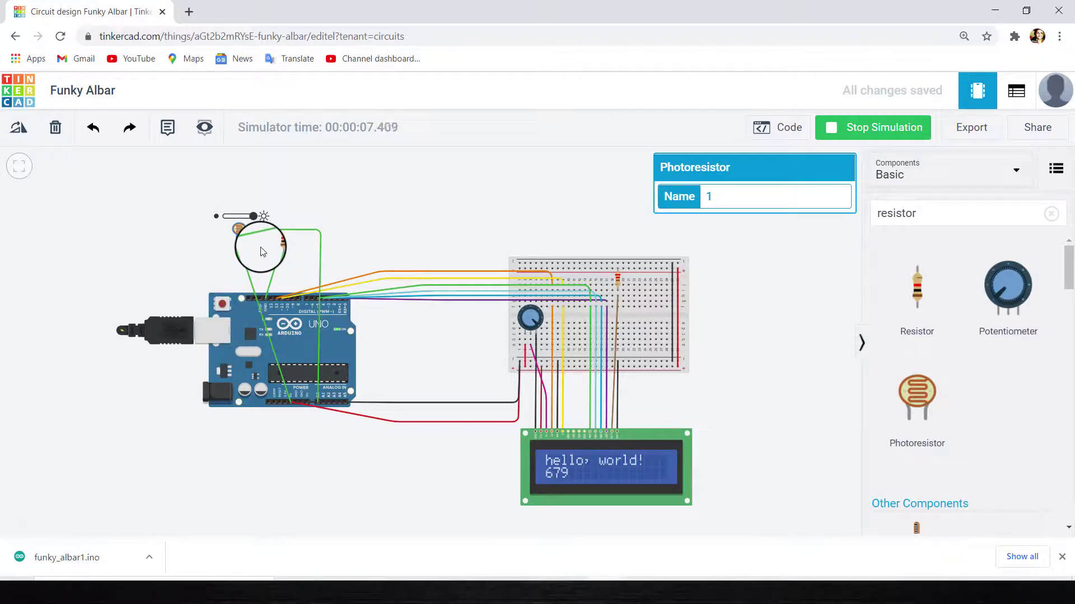
drag(262, 251, 234, 236)
click(240, 227)
click(233, 230)
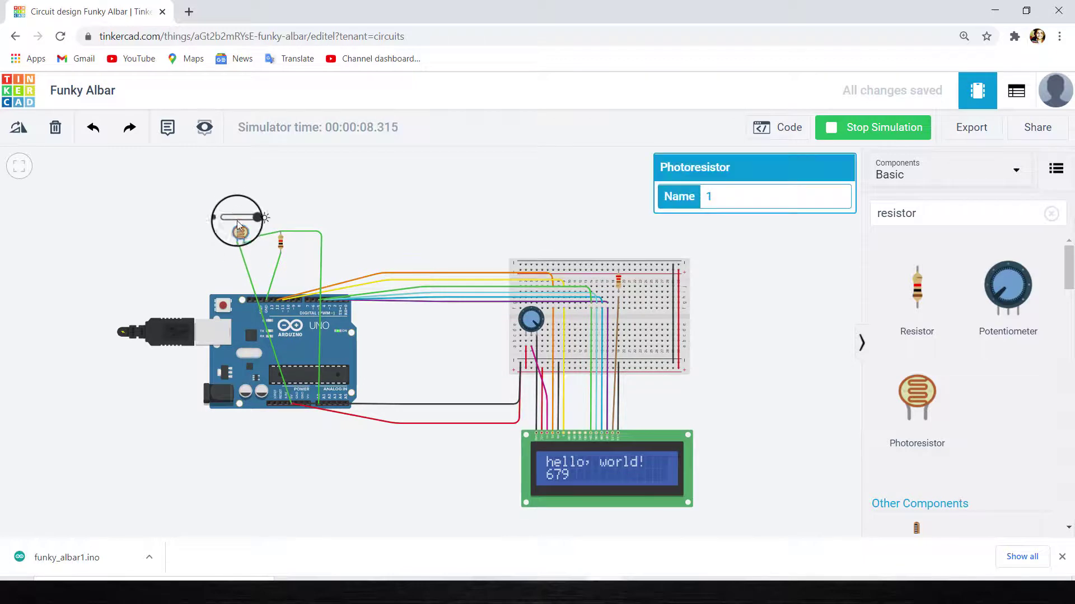